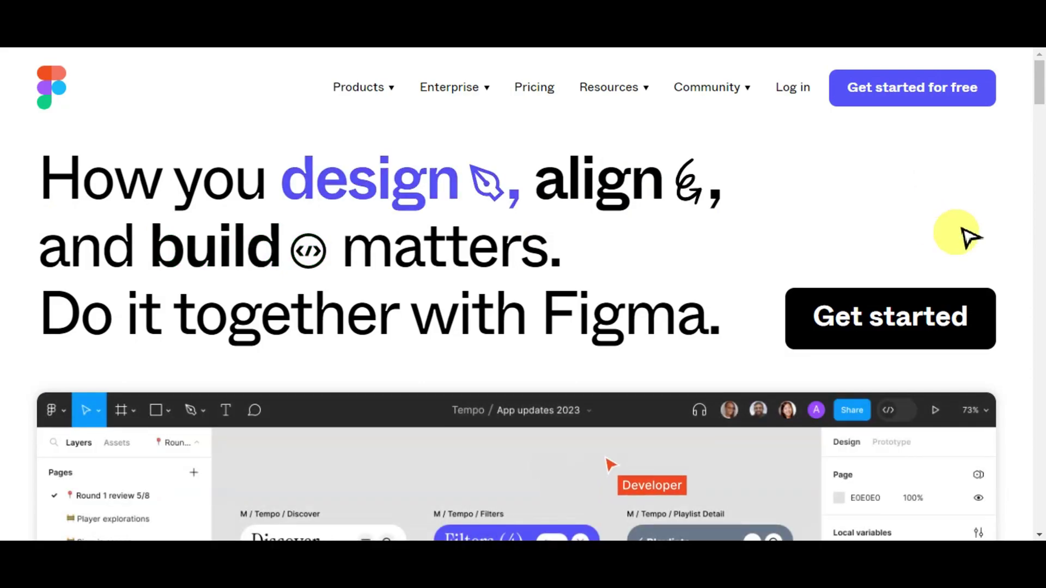
# Step: Examine the Figma homepage sections on design, prototyping, Dev Mode, design systems and FigJam
pyautogui.scroll(-5, 962, 217)
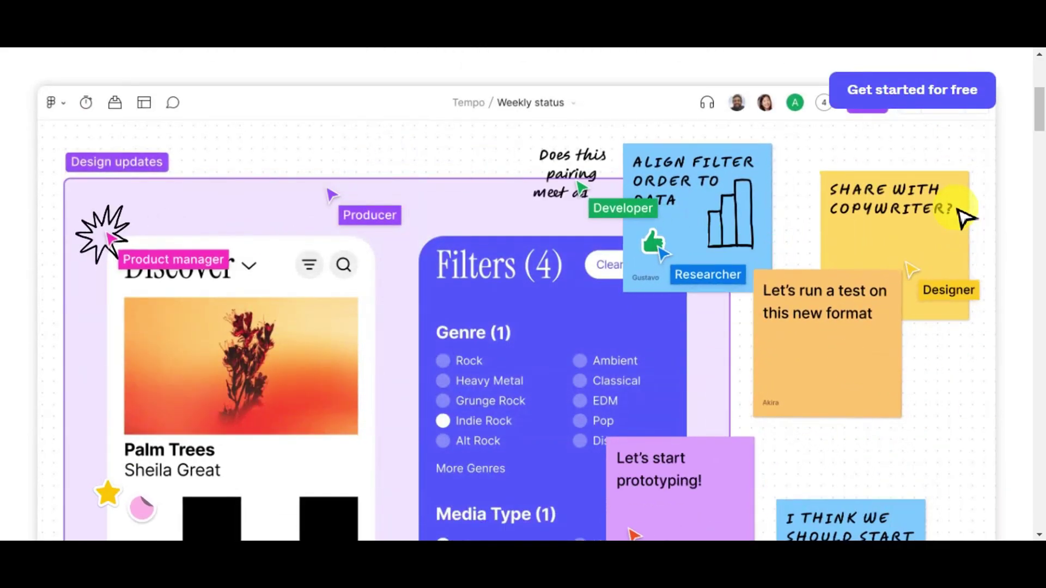
pyautogui.scroll(-10, 985, 229)
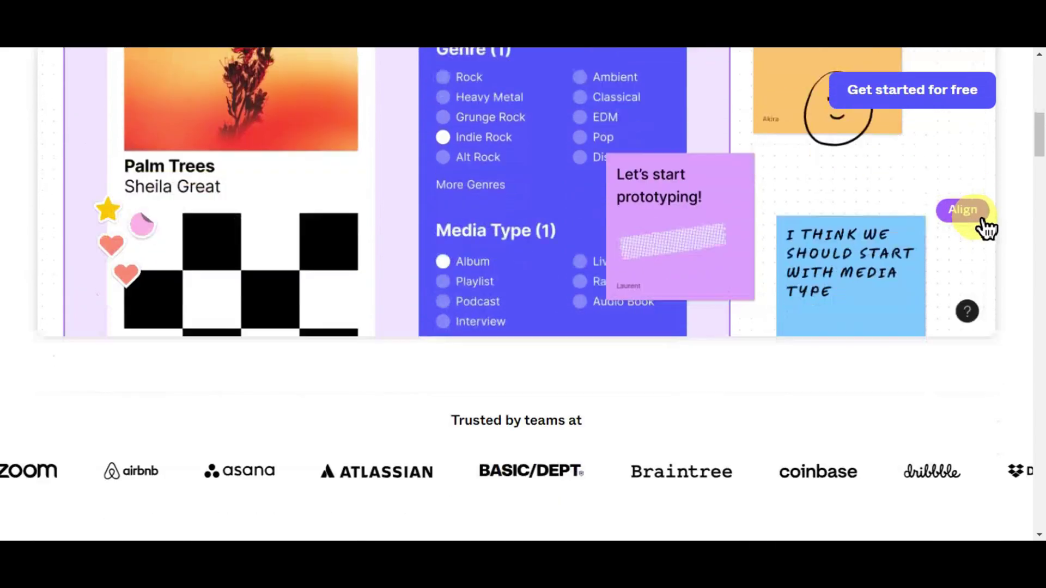
pyautogui.scroll(1, 984, 228)
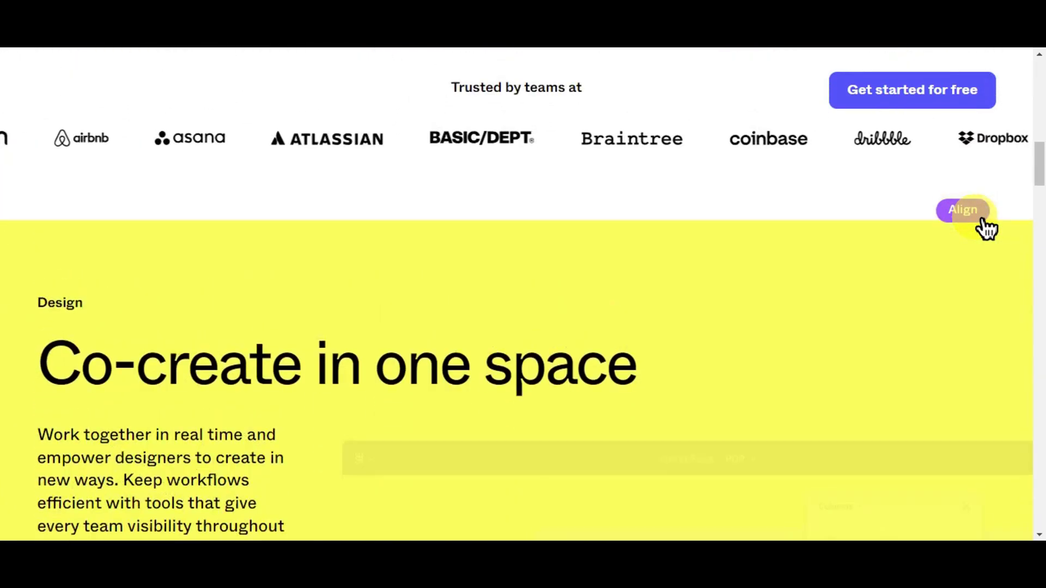
pyautogui.scroll(-3, 984, 228)
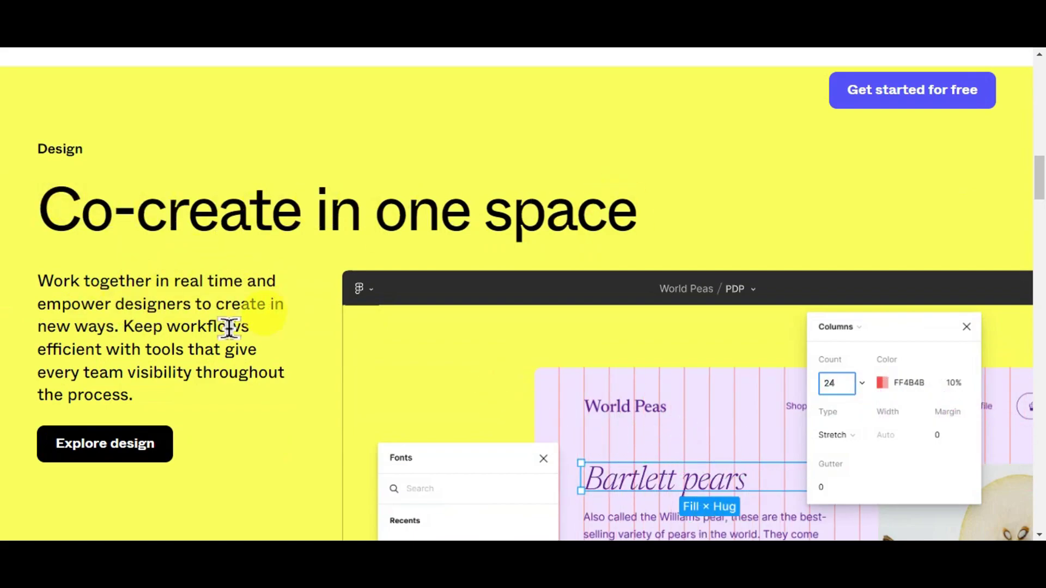
pyautogui.scroll(-1, 868, 262)
pyautogui.scroll(-5, 871, 250)
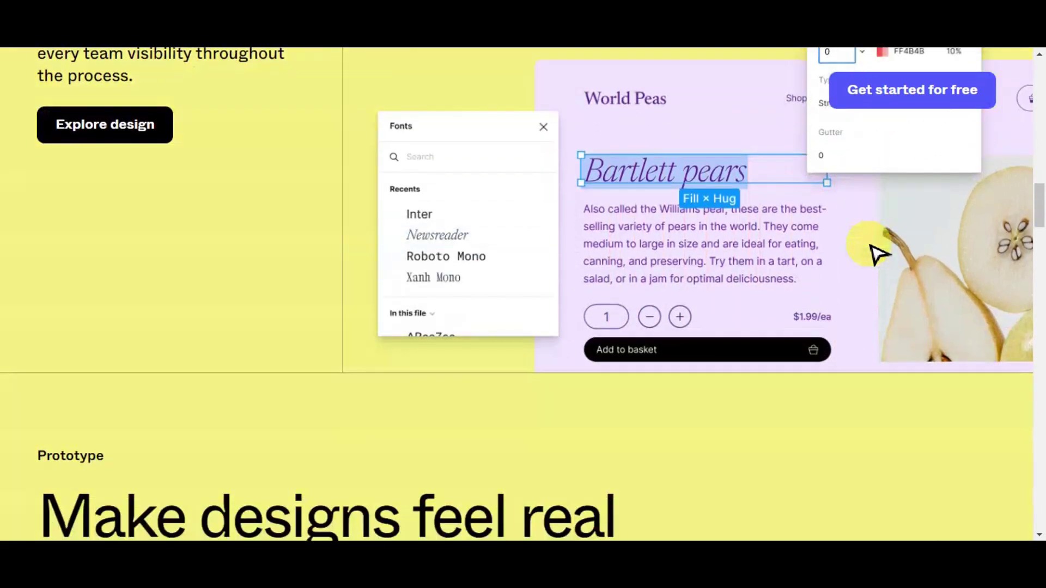
pyautogui.scroll(-4, 872, 248)
pyautogui.scroll(-2, 872, 246)
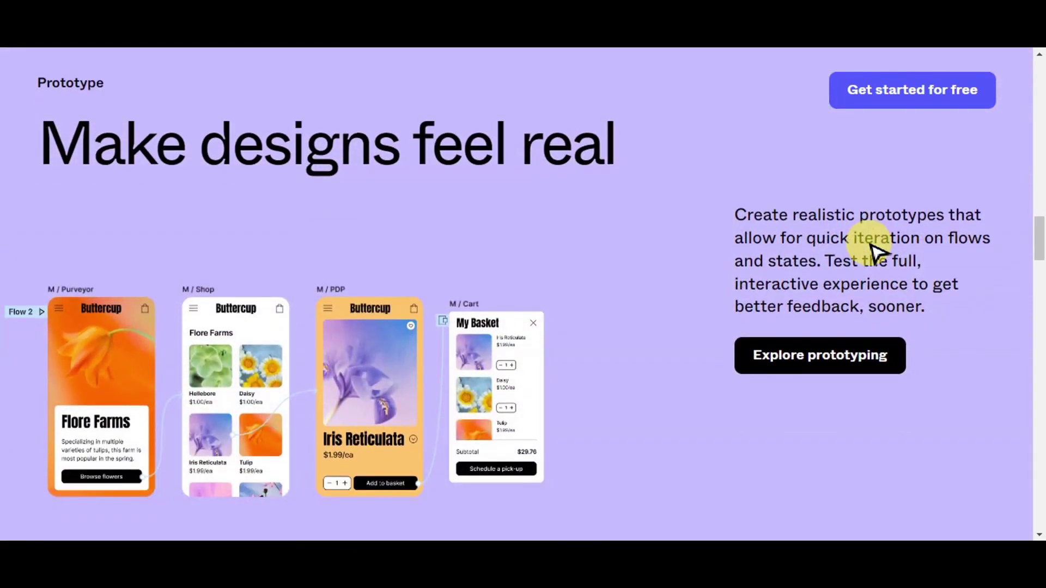
pyautogui.scroll(-10, 872, 247)
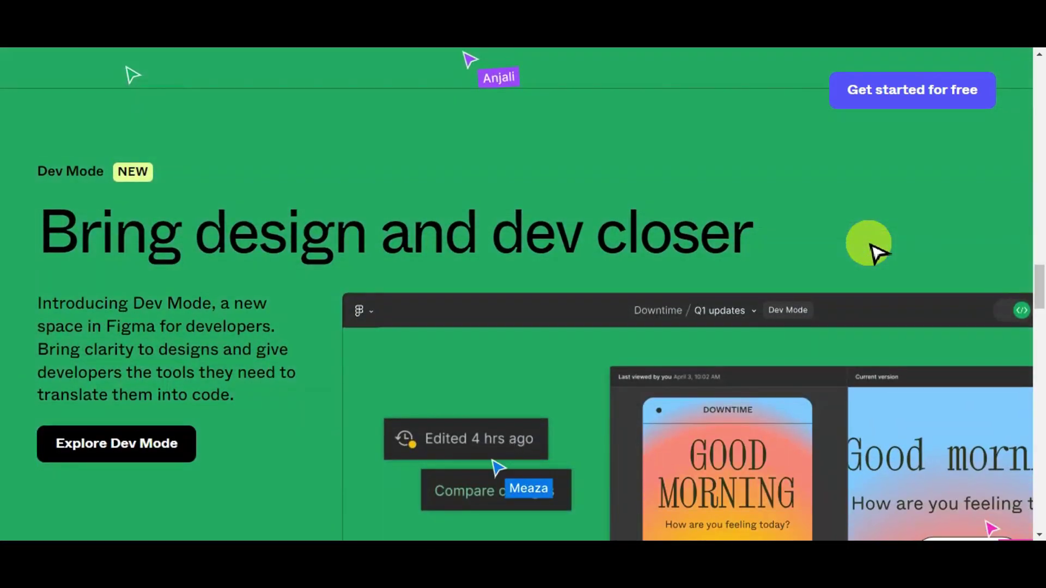
pyautogui.scroll(-1, 871, 248)
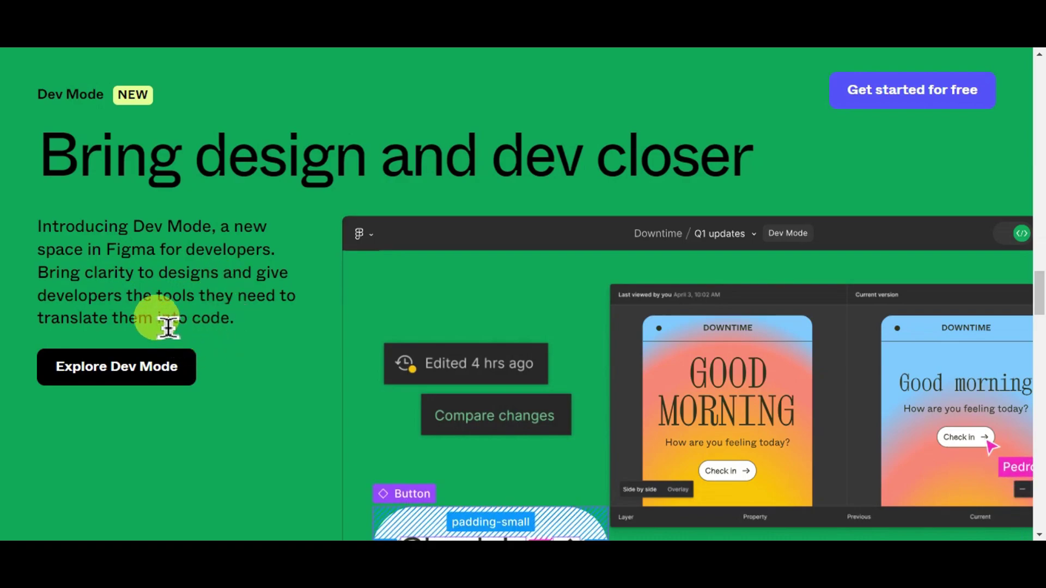
pyautogui.scroll(-2, 610, 269)
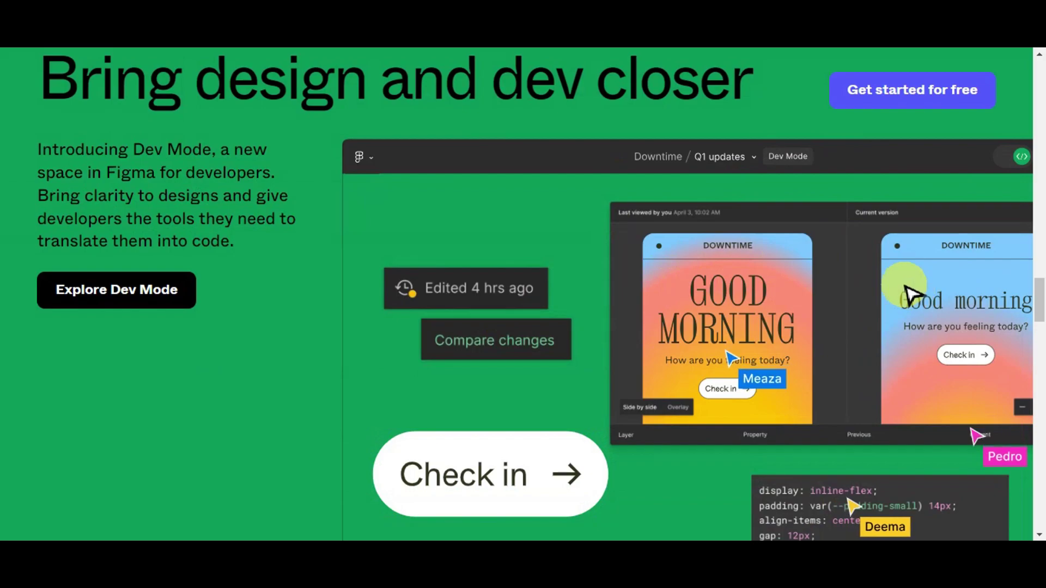
pyautogui.scroll(-10, 859, 233)
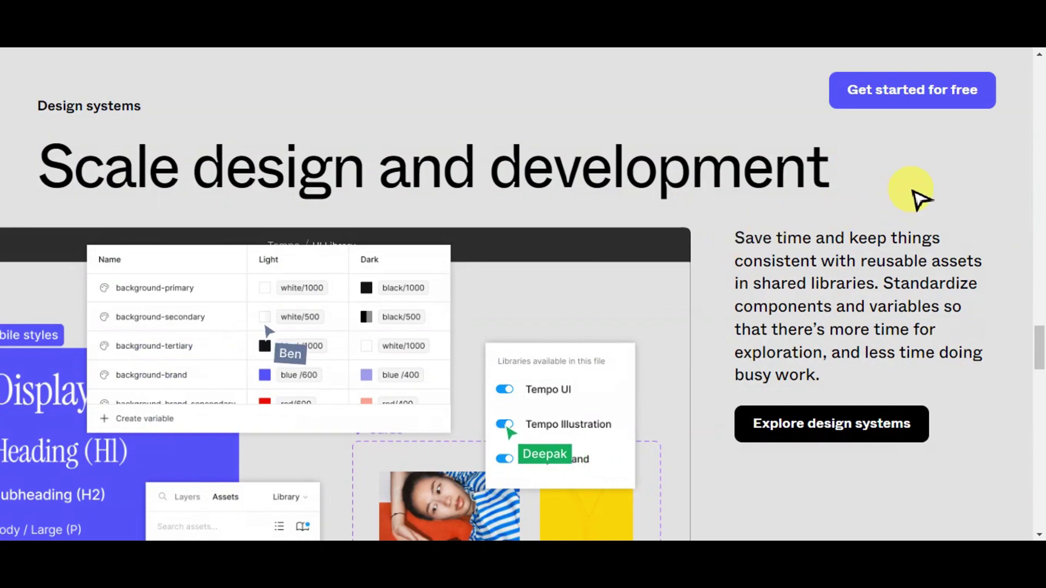
pyautogui.scroll(-3, 919, 198)
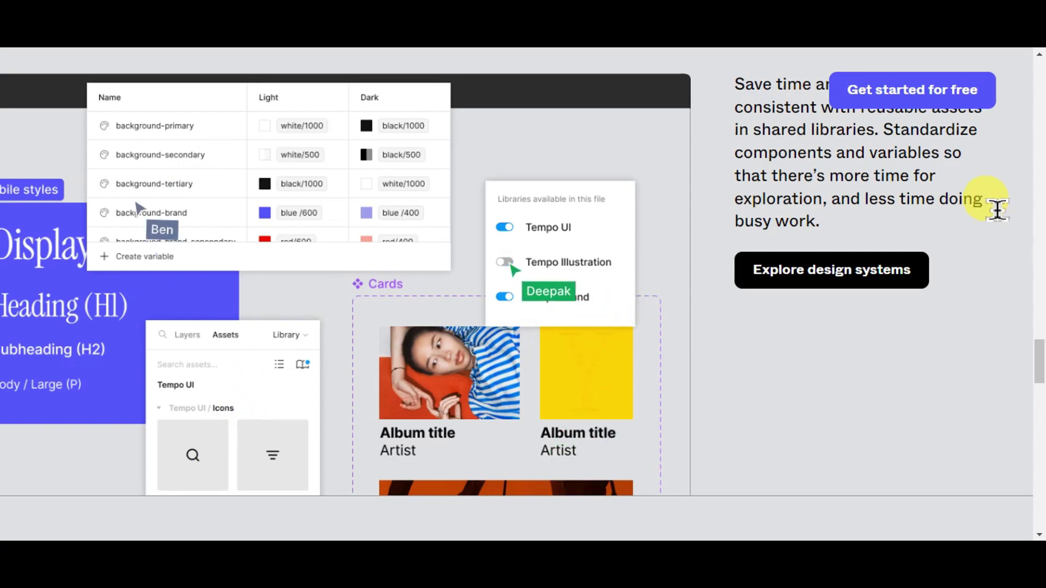
pyautogui.scroll(-2, 1001, 209)
pyautogui.scroll(-6, 1001, 210)
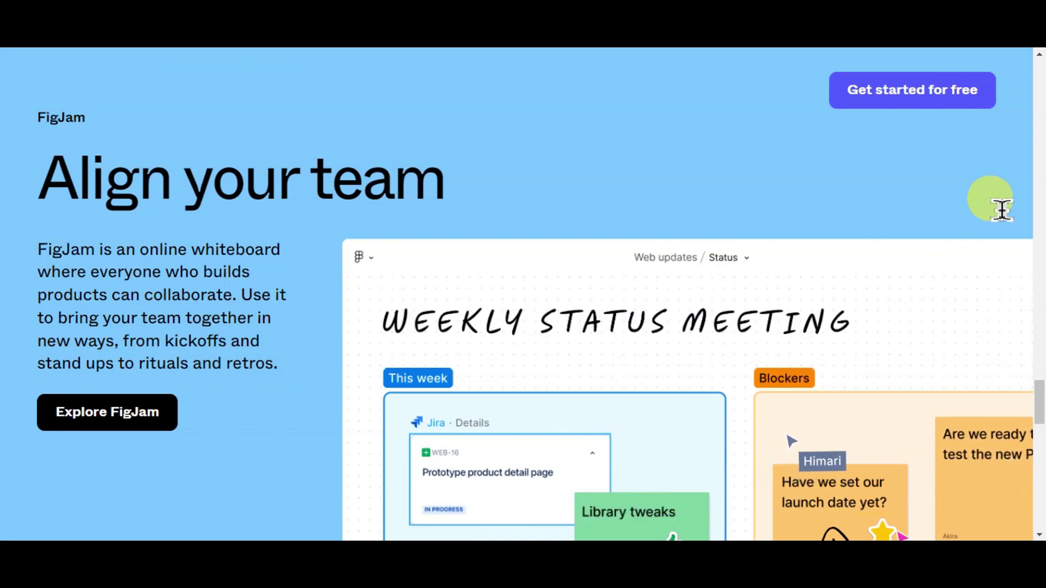
pyautogui.scroll(-6, 1001, 209)
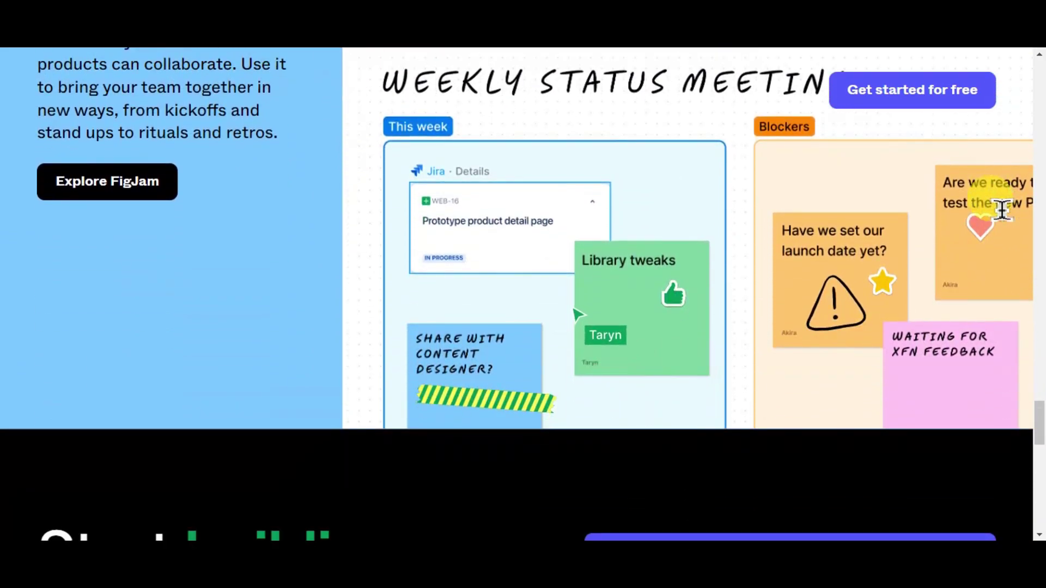
pyautogui.scroll(-5, 1001, 209)
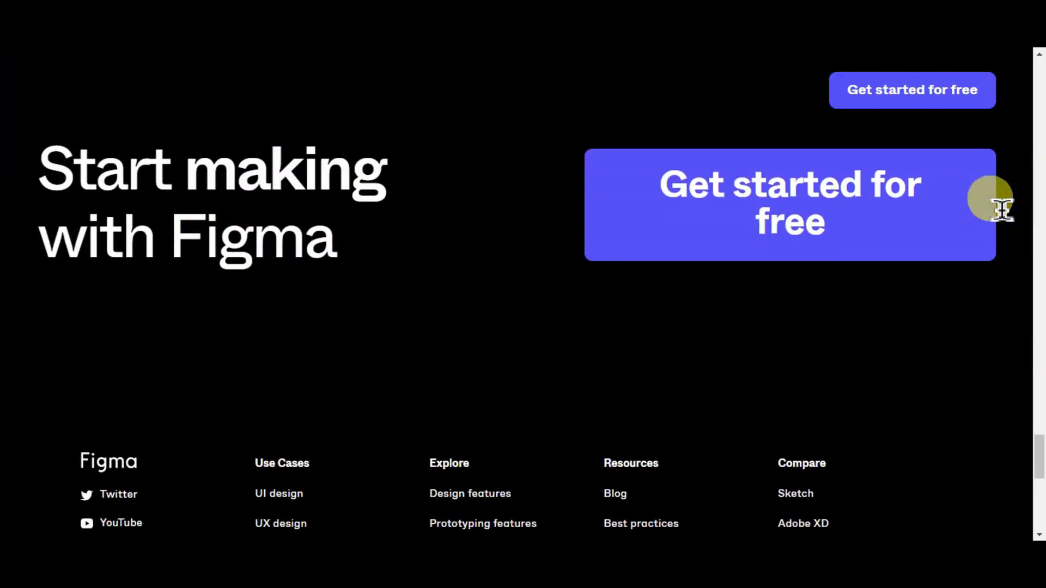
# Step: Open the free account sign-up form from the homepage's closing section and view its registration options
pyautogui.scroll(1, 1001, 209)
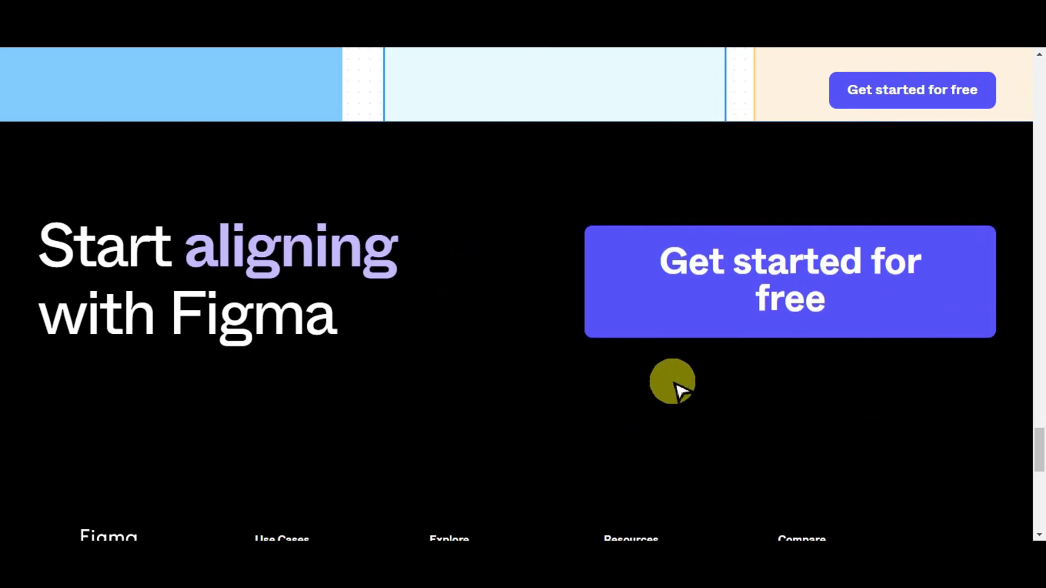
pyautogui.click(745, 298)
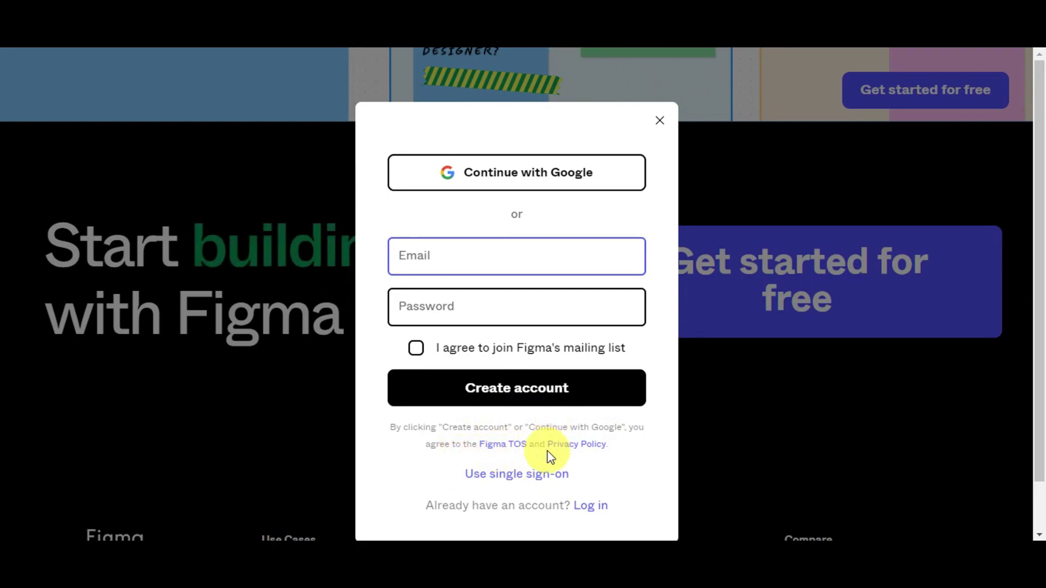
pyautogui.scroll(-1, 568, 455)
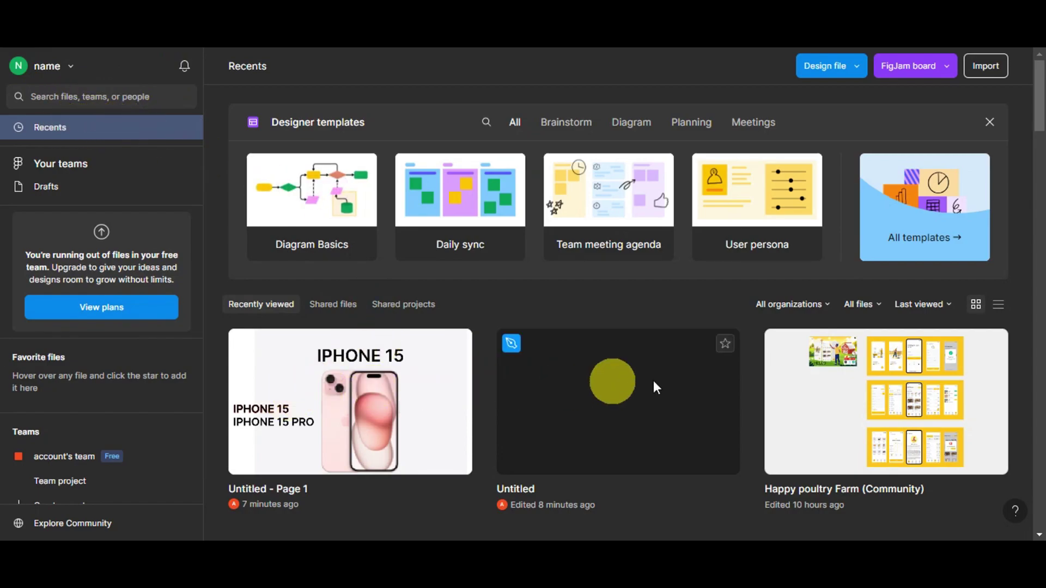
# Step: Look over the recent files, then compare the Starter, Professional and Organization plans and close the comparison
pyautogui.scroll(-1, 316, 406)
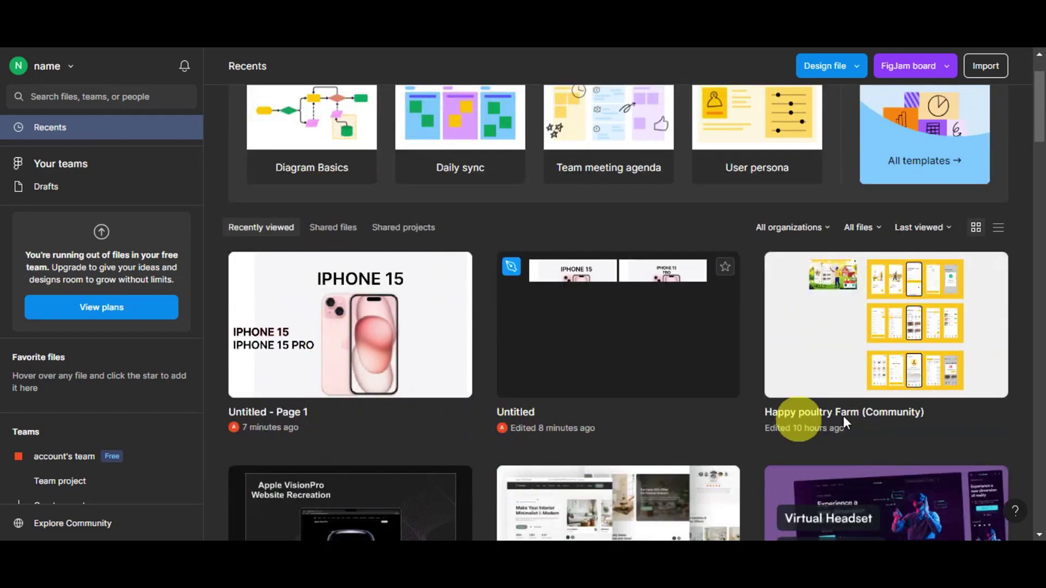
pyautogui.scroll(-1, 872, 442)
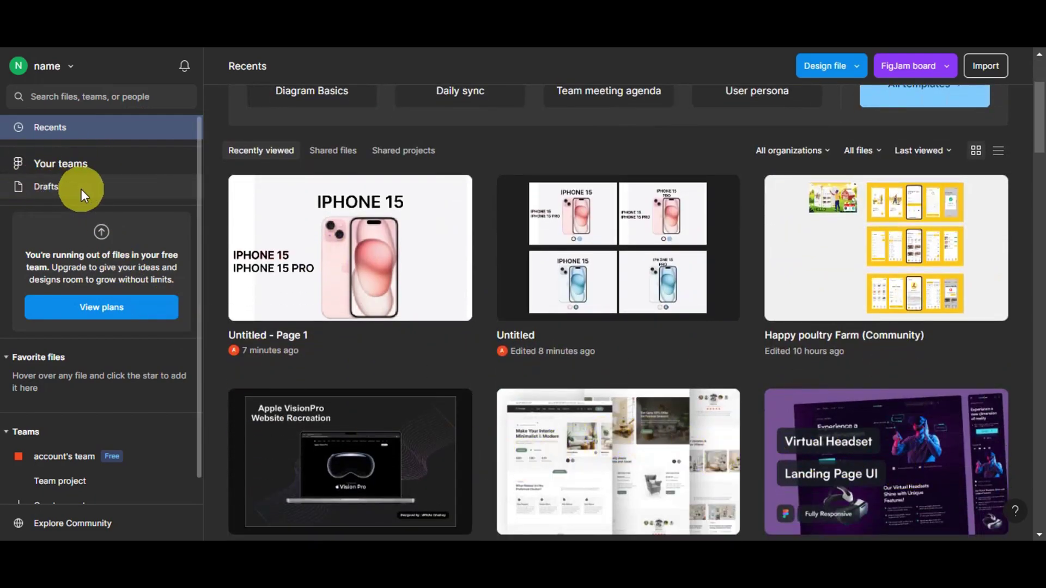
pyautogui.click(99, 312)
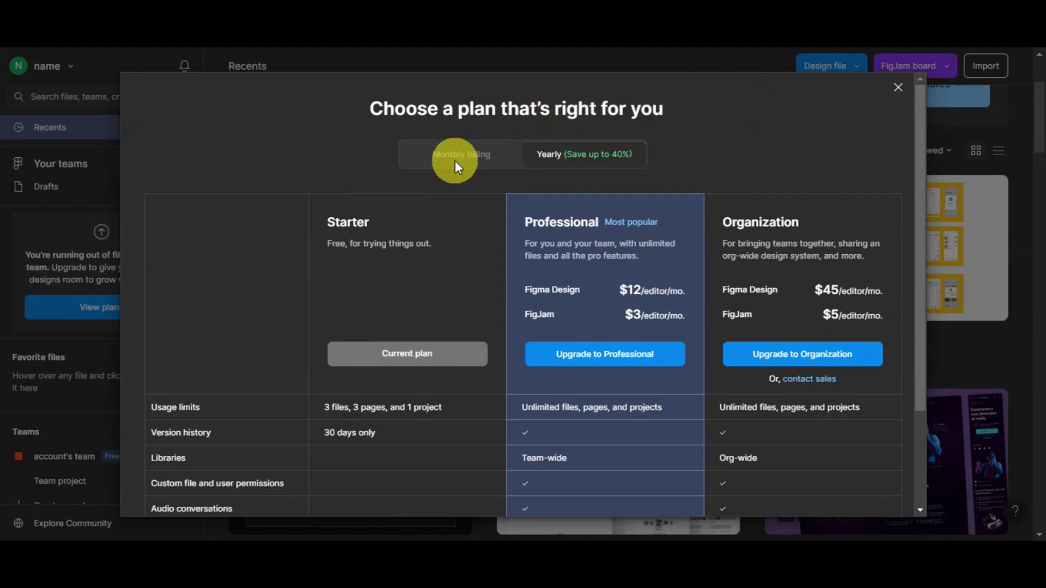
pyautogui.scroll(-3, 746, 135)
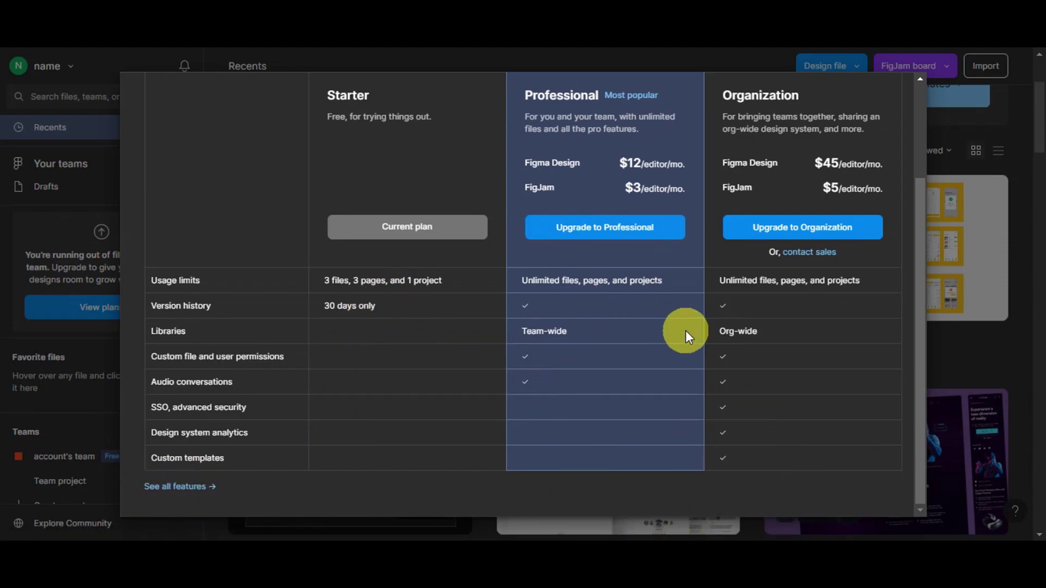
pyautogui.scroll(3, 685, 330)
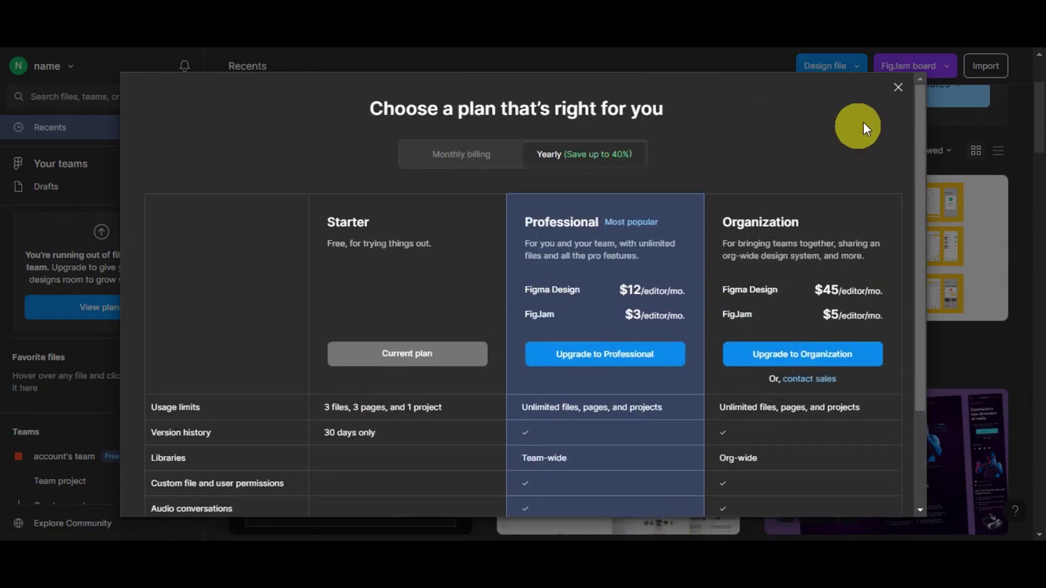
pyautogui.click(897, 87)
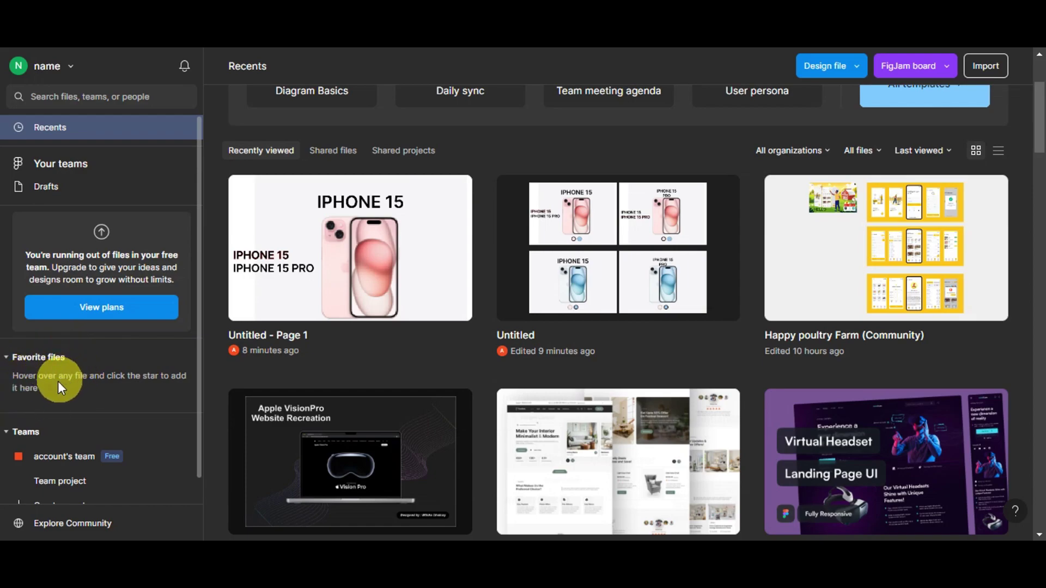
# Step: Open the Figma Community page and browse to its "By the community, for the community" resources
pyautogui.moveTo(446, 205)
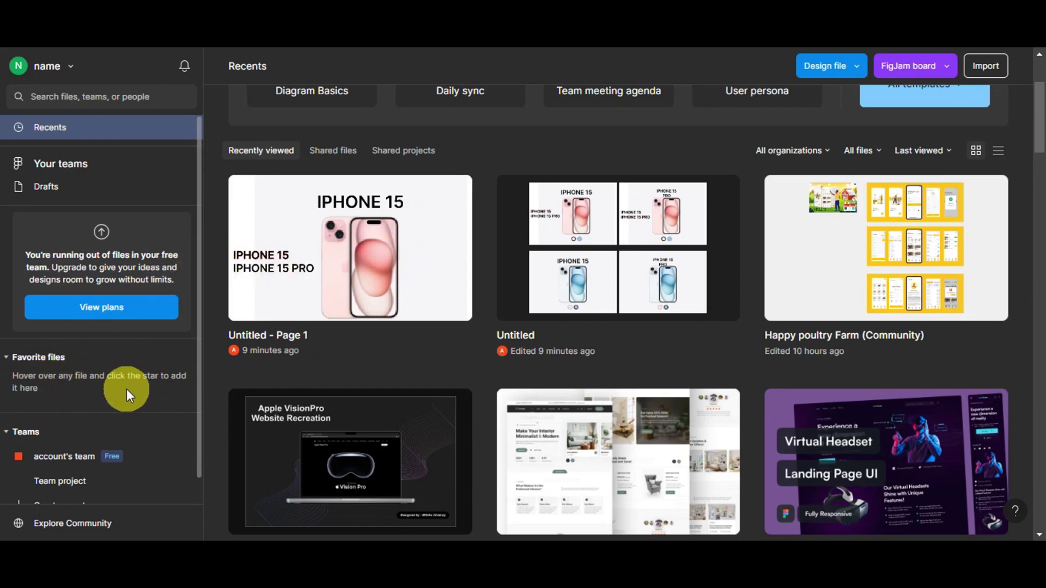
pyautogui.scroll(-1, 127, 389)
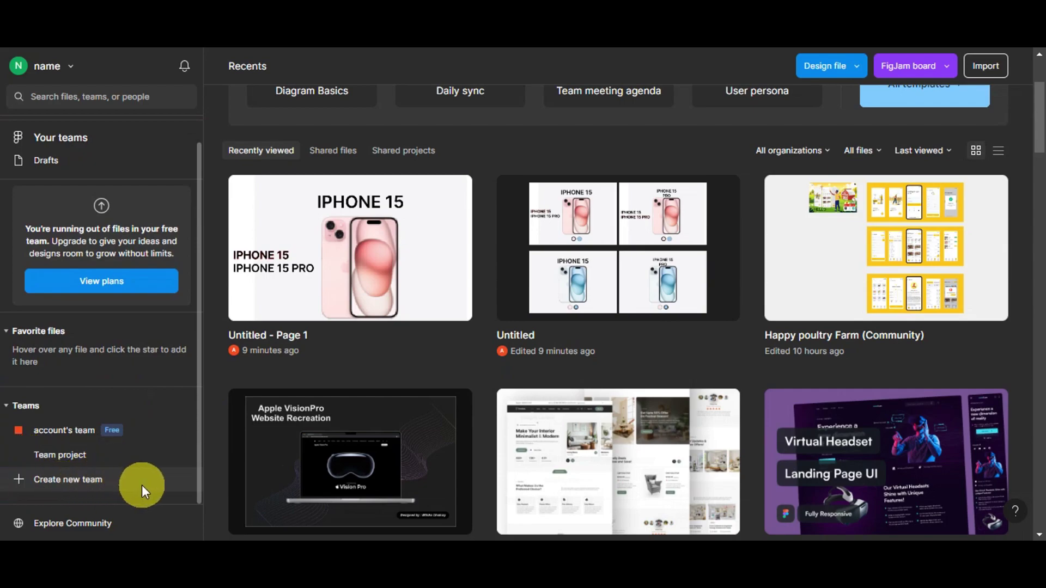
pyautogui.click(116, 523)
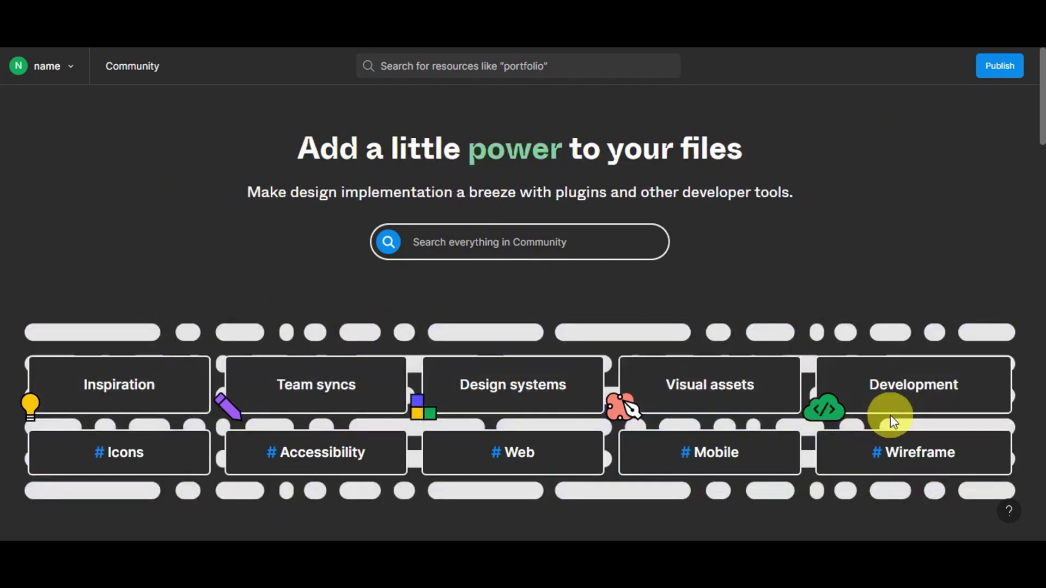
pyautogui.scroll(-7, 887, 156)
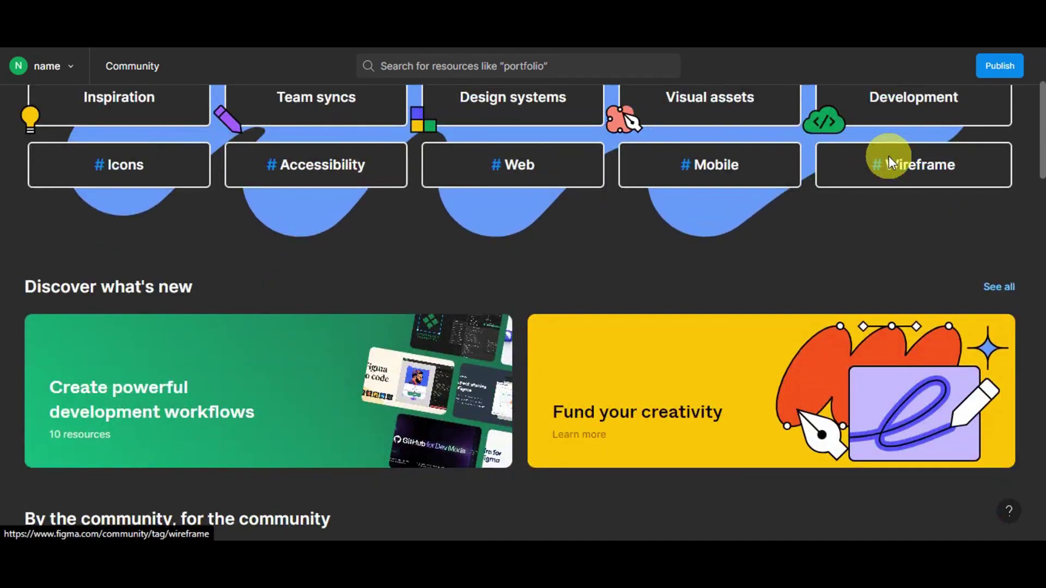
pyautogui.scroll(-5, 838, 212)
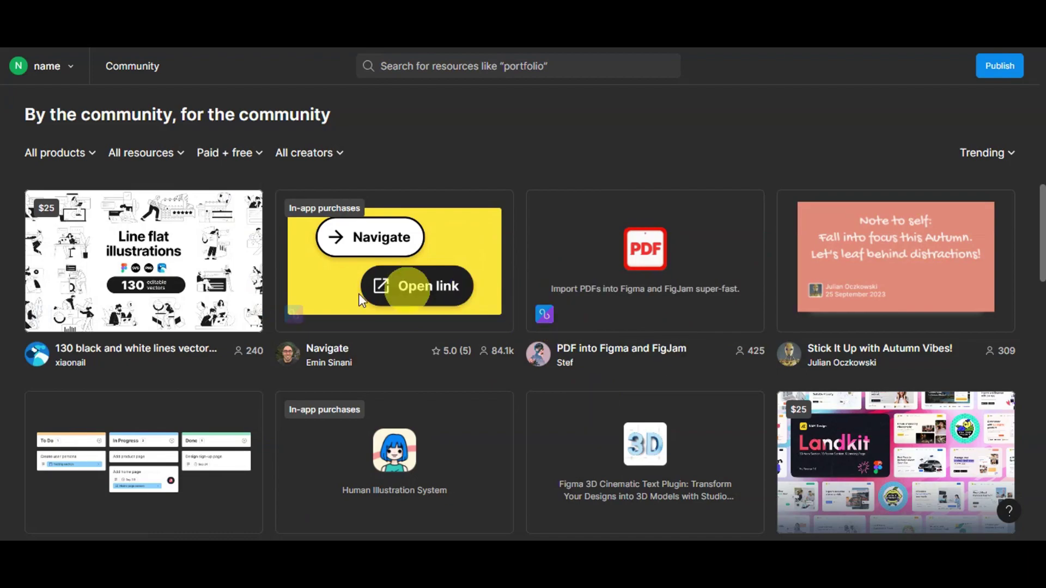
# Step: Examine the product, resource type, price and creator filter options for the community resources, leaving all filters at their defaults
pyautogui.click(57, 152)
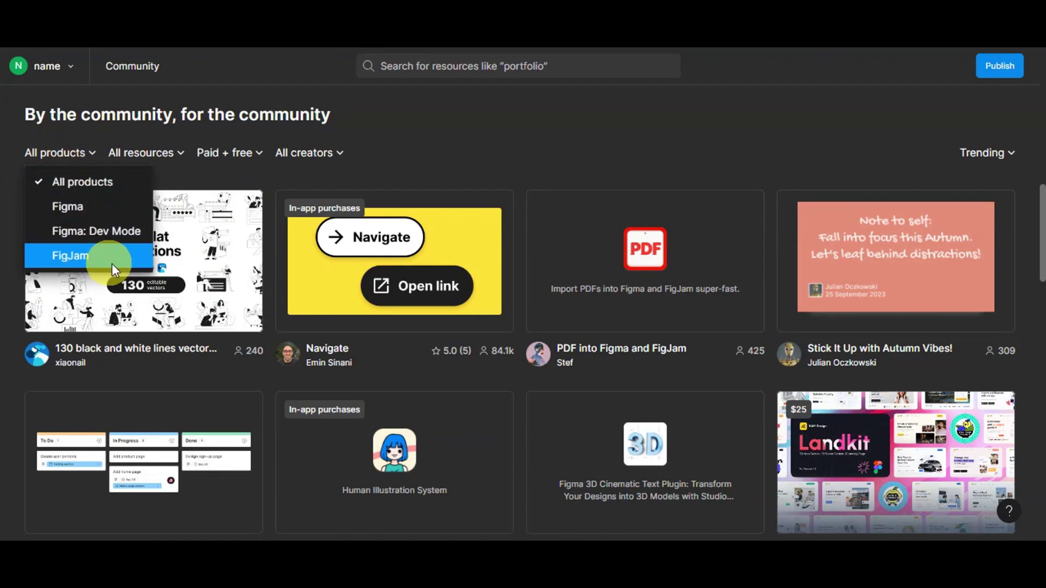
pyautogui.click(148, 149)
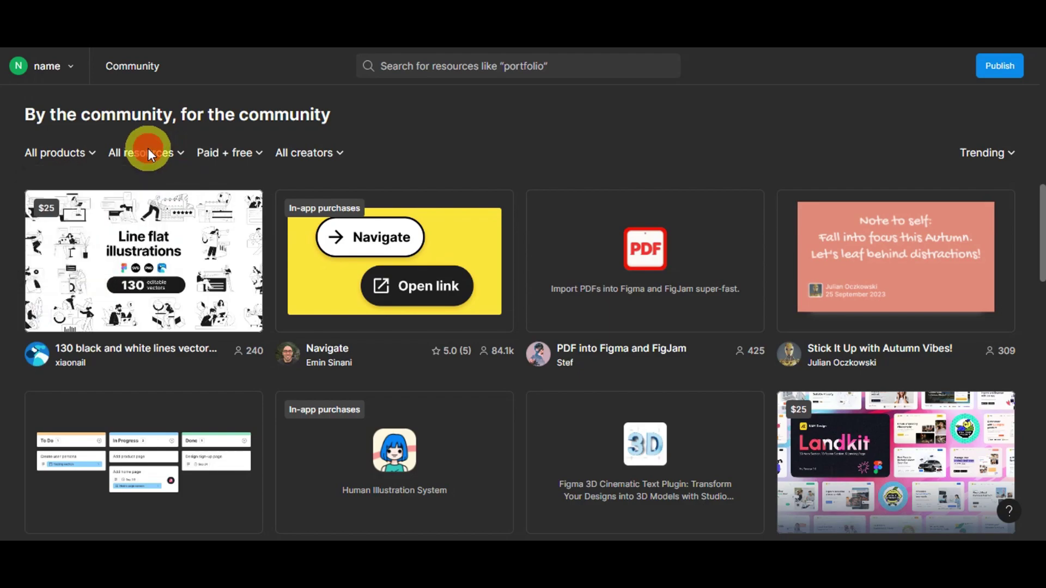
pyautogui.click(153, 155)
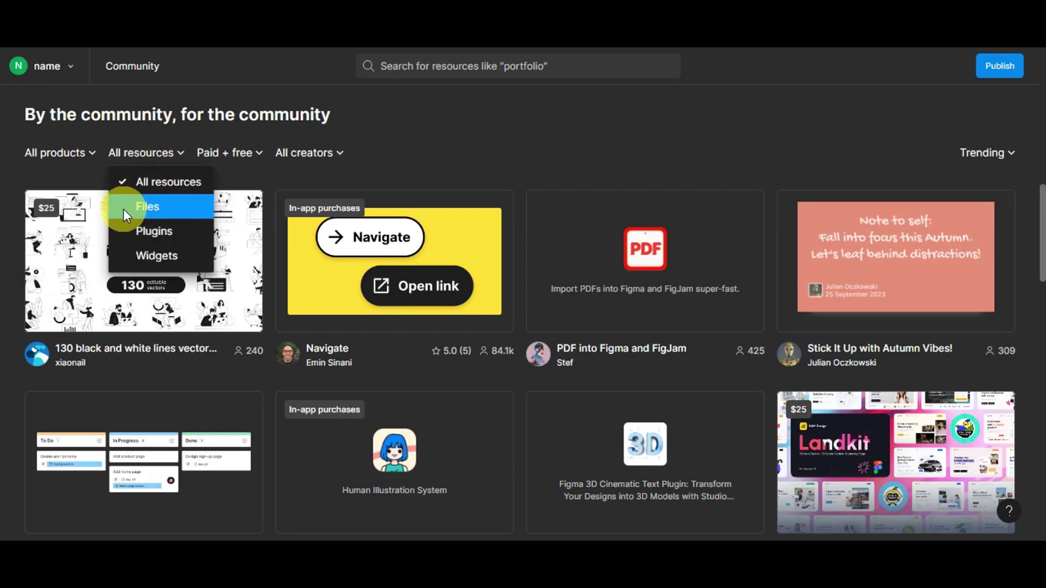
pyautogui.click(250, 155)
pyautogui.click(210, 156)
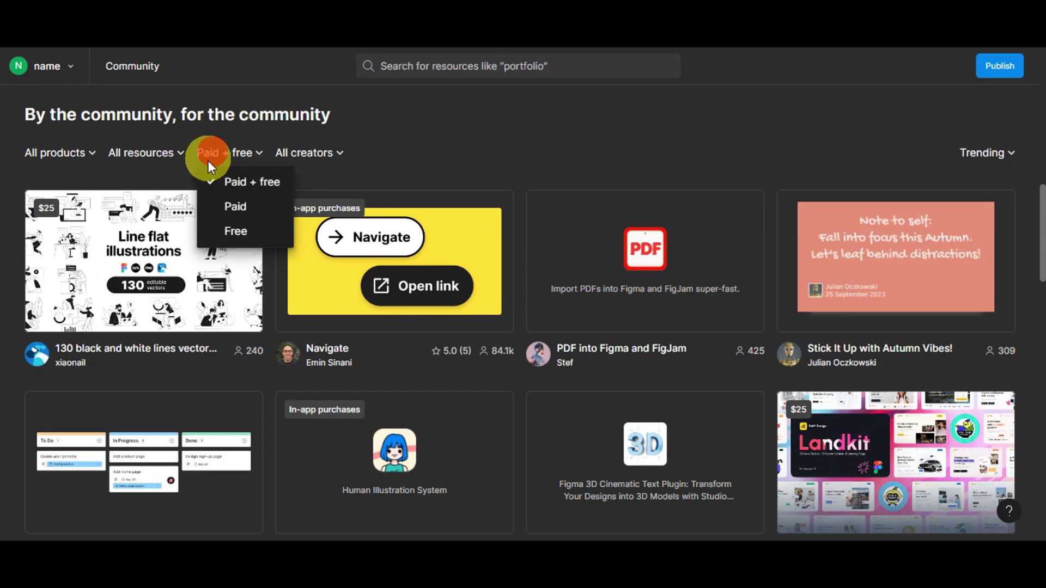
pyautogui.click(321, 149)
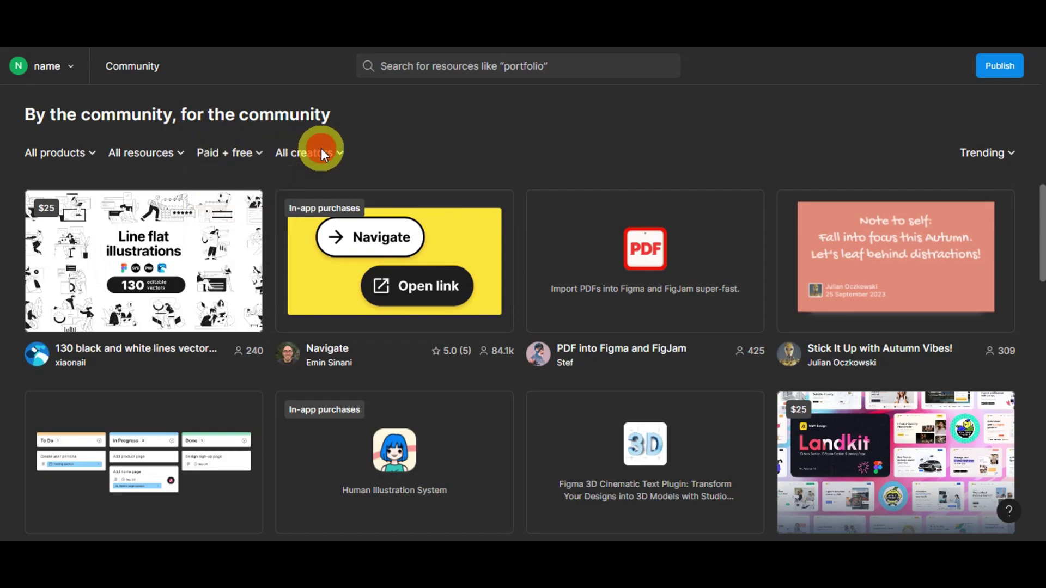
pyautogui.click(289, 155)
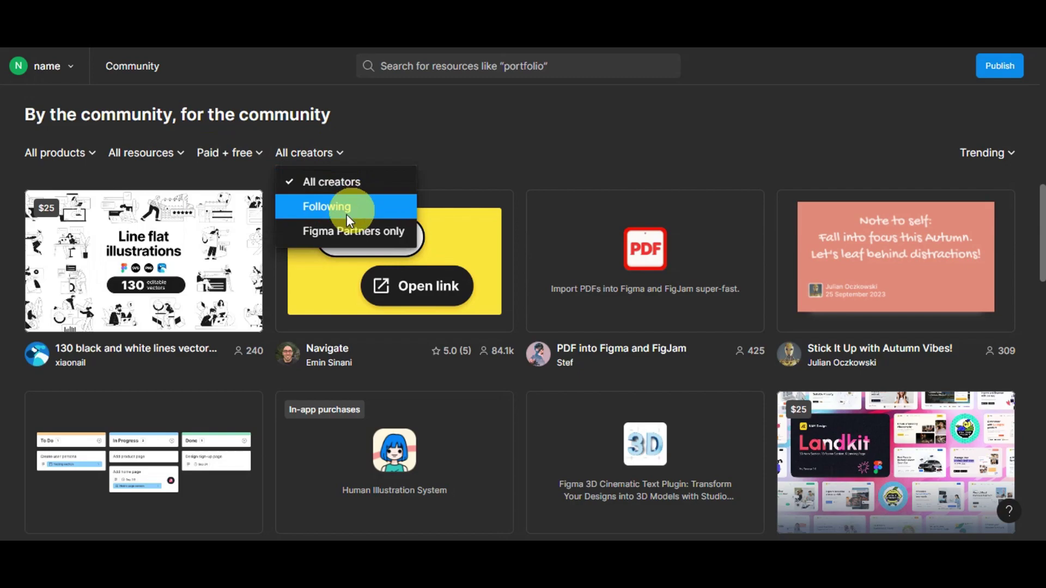
pyautogui.click(600, 155)
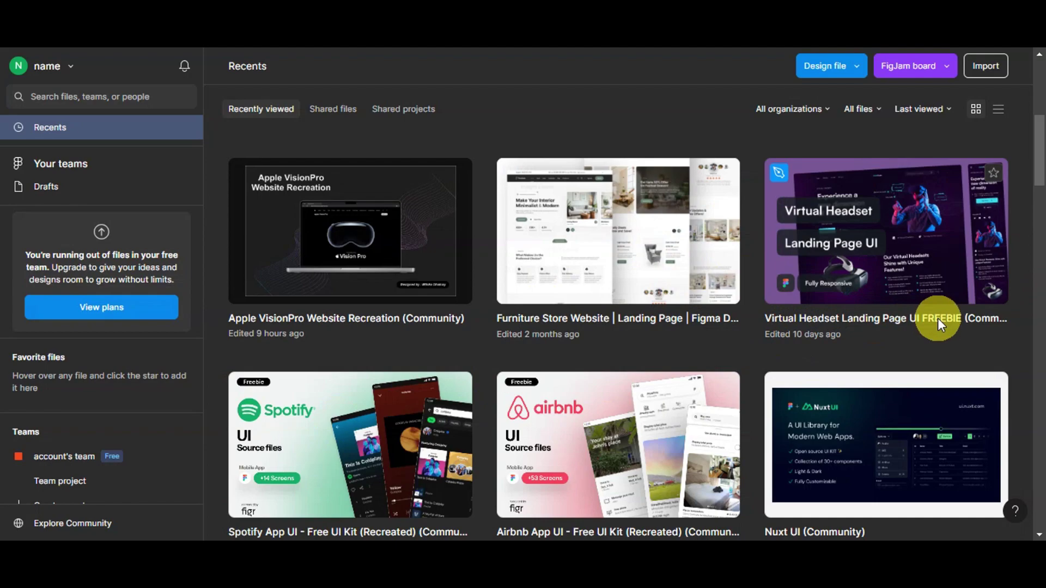
# Step: Open the Virtual Headset Landing Page UI community file from the recent files and create a new design file in Drafts
pyautogui.click(913, 249)
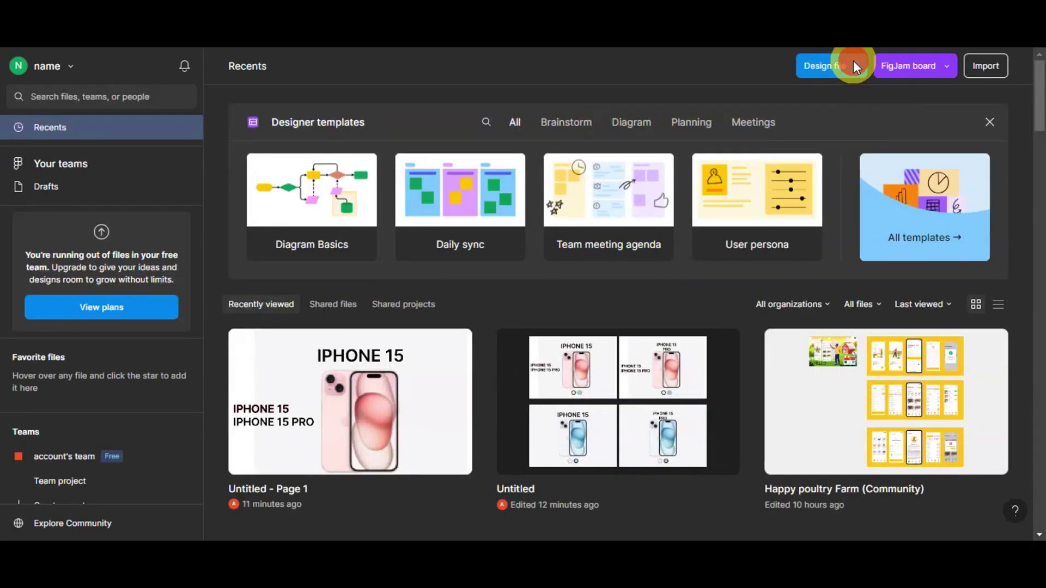
pyautogui.click(853, 64)
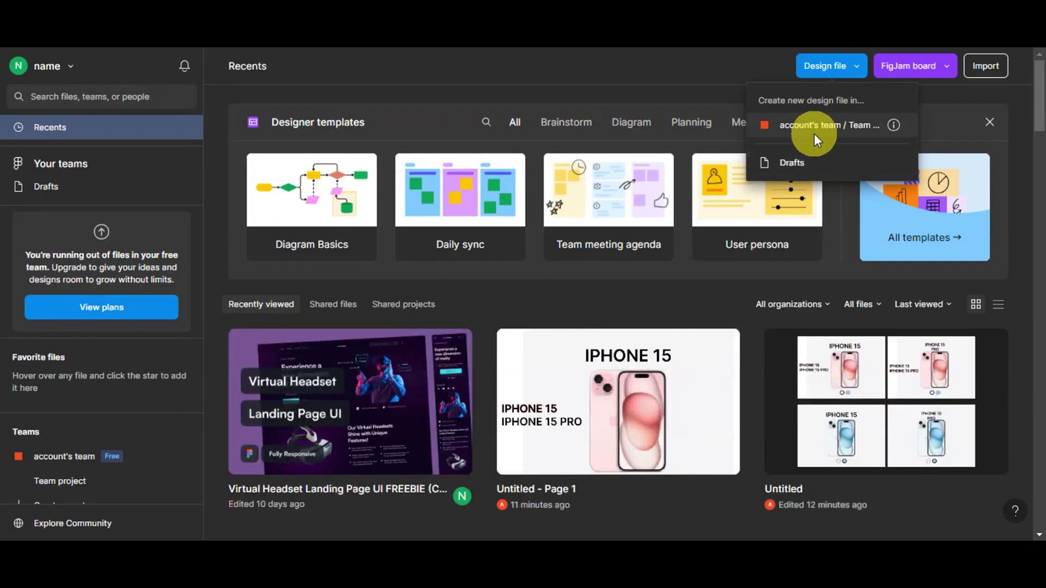
pyautogui.click(814, 133)
pyautogui.click(762, 114)
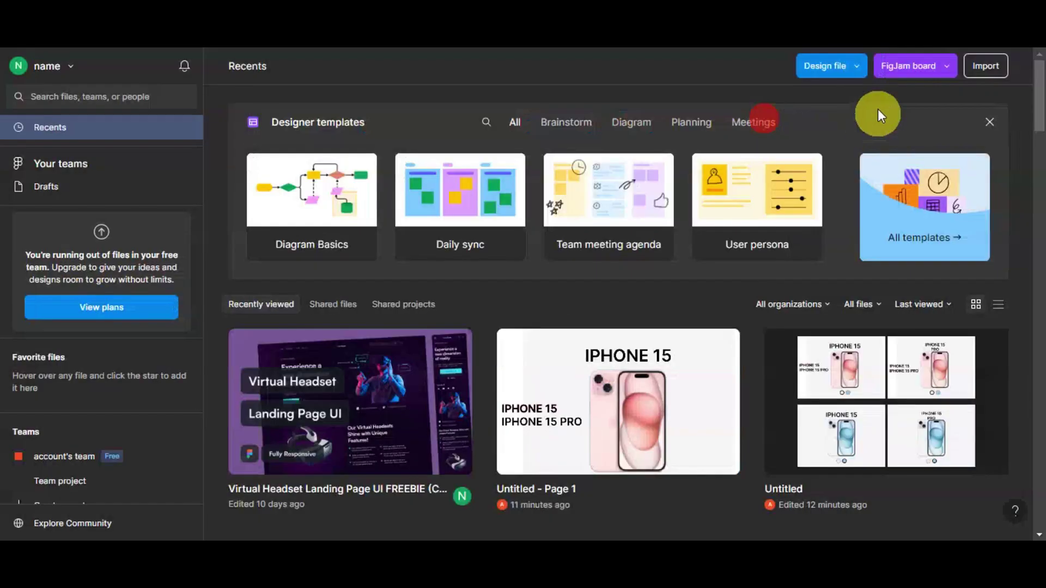
pyautogui.click(832, 77)
pyautogui.click(782, 162)
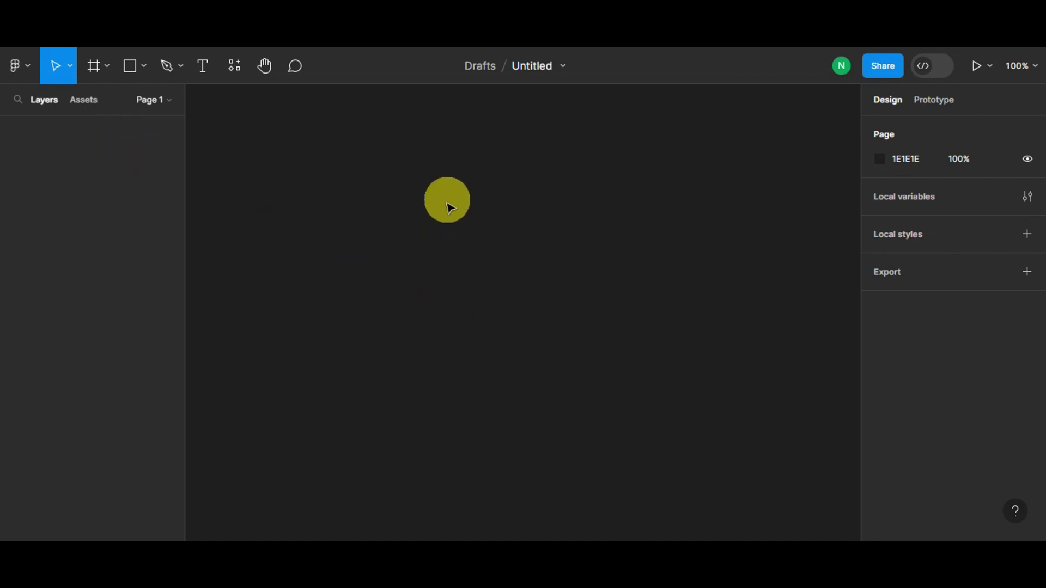
# Step: Create a 1440 × 1024 Desktop frame from the presets and add auto layout to it
pyautogui.hotkey('ctrl', 'f')
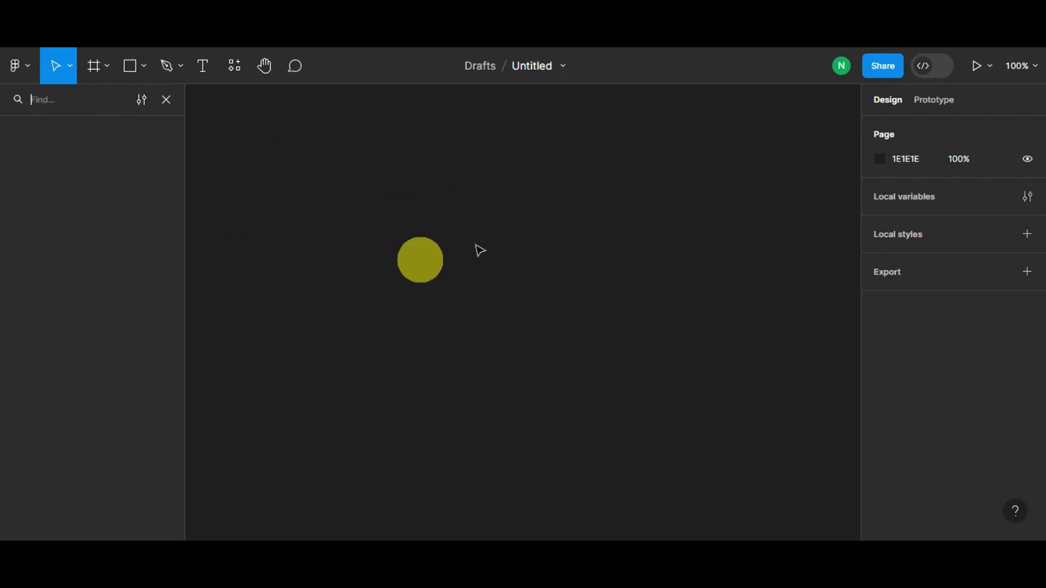
pyautogui.write('F')
pyautogui.press('Escape')
pyautogui.press('f')
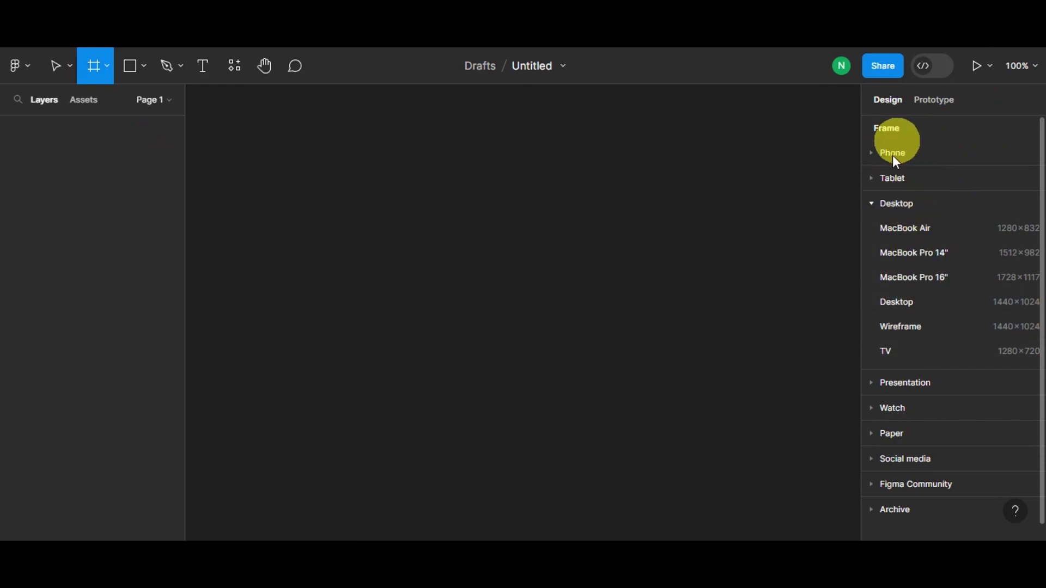
pyautogui.click(897, 303)
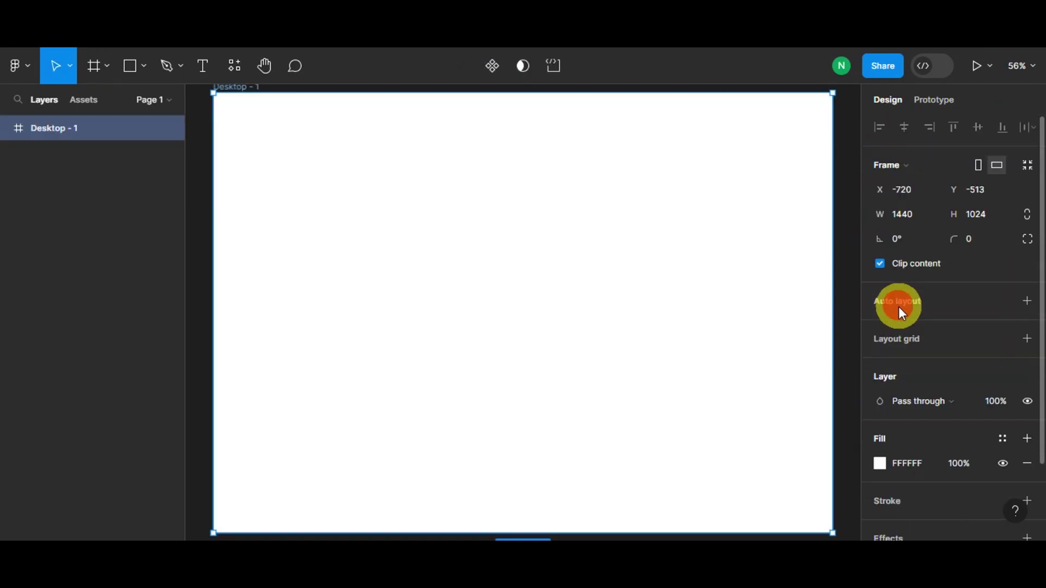
pyautogui.click(896, 303)
# Step: Examine the Virtual Headset file's pages and Home Page Mobile layers, as well as the Desktop frame's design settings
pyautogui.scroll(1, 606, 325)
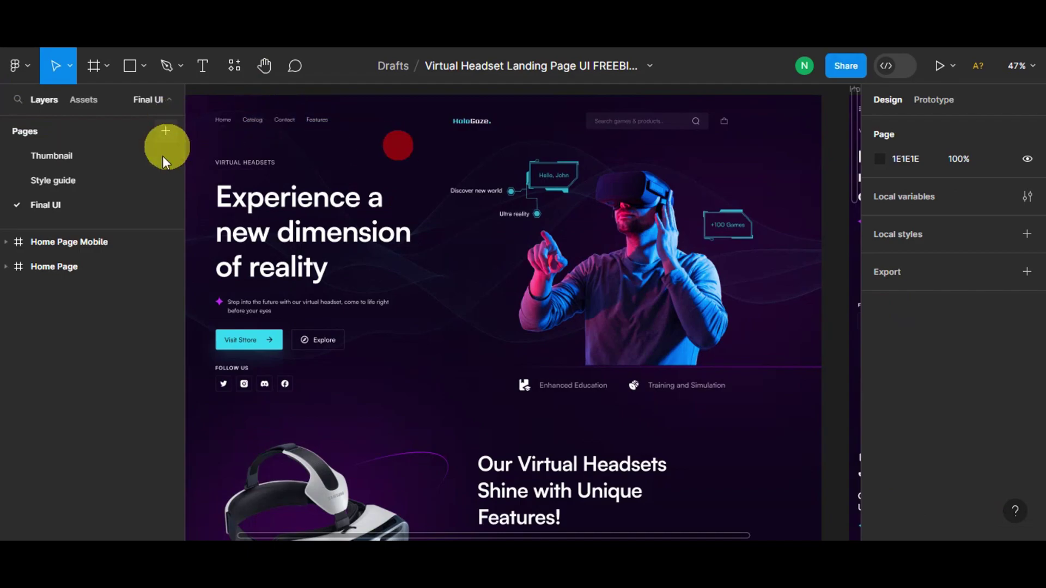
pyautogui.scroll(-5, 106, 234)
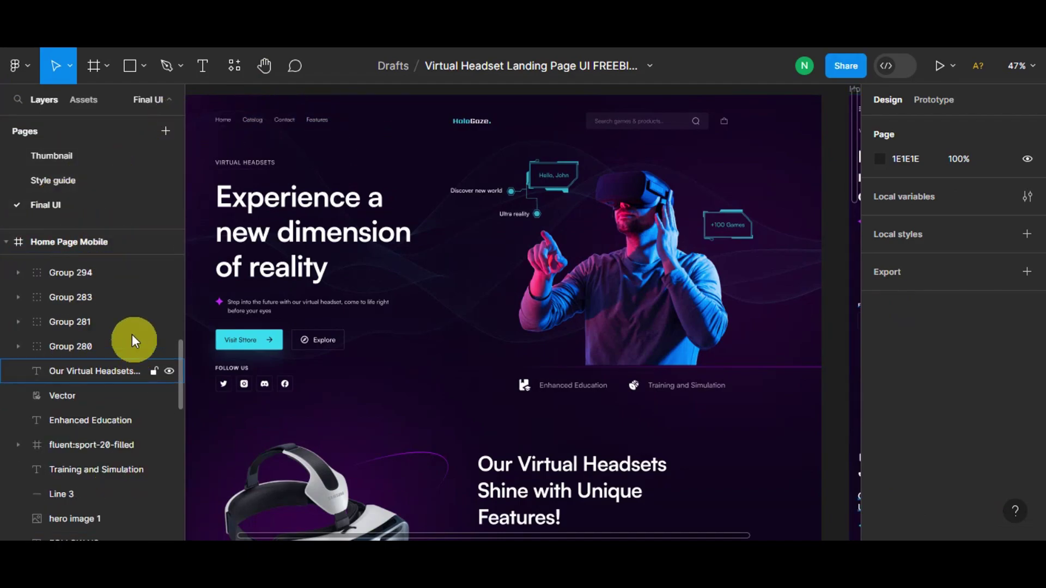
pyautogui.scroll(-10, 91, 354)
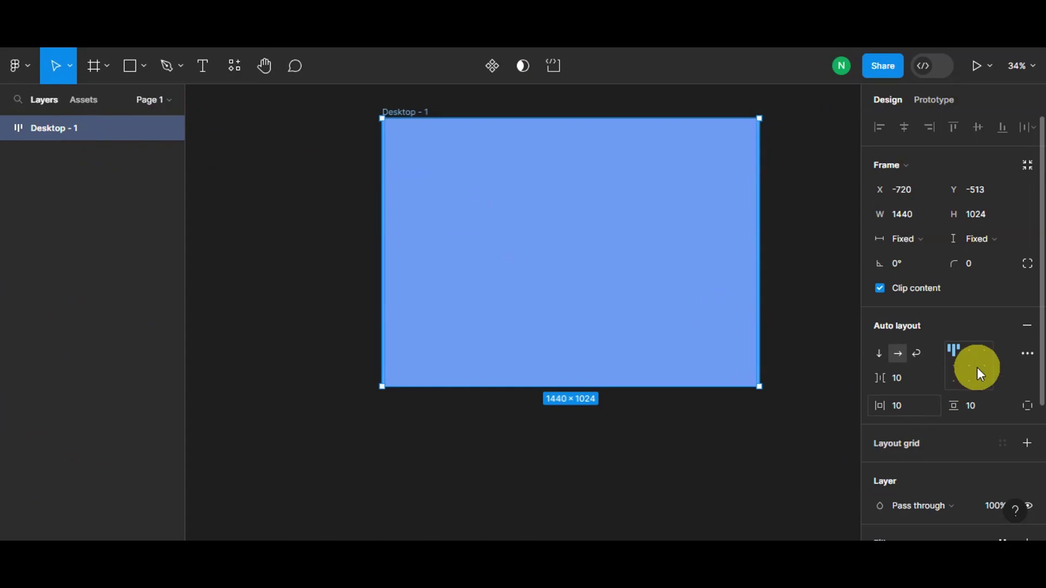
pyautogui.scroll(-3, 973, 398)
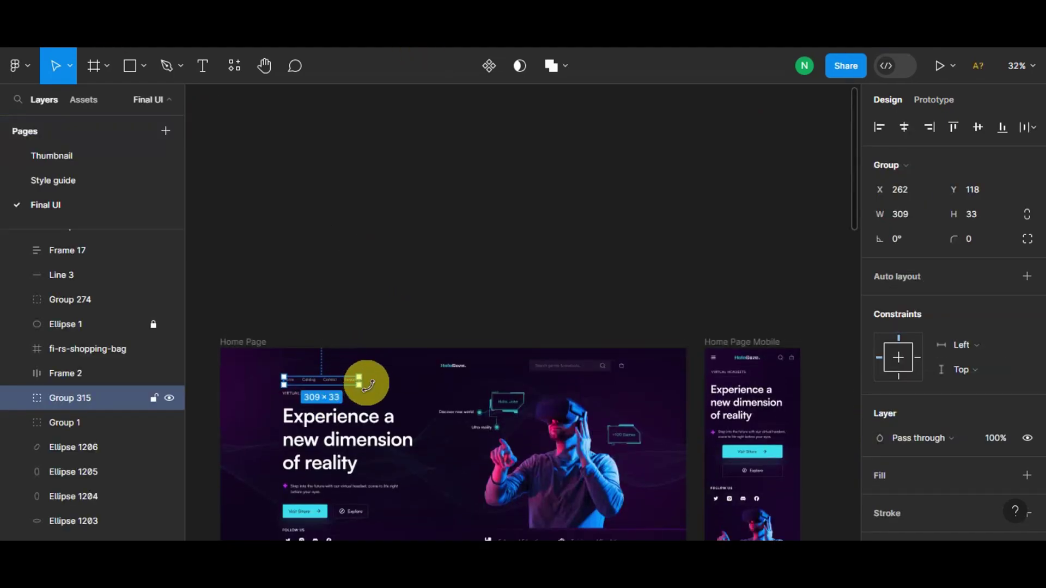
# Step: Copy the navigation links group from the Virtual Headset Home Page into the new Desktop frame and widen it to 349
pyautogui.scroll(-2, 362, 378)
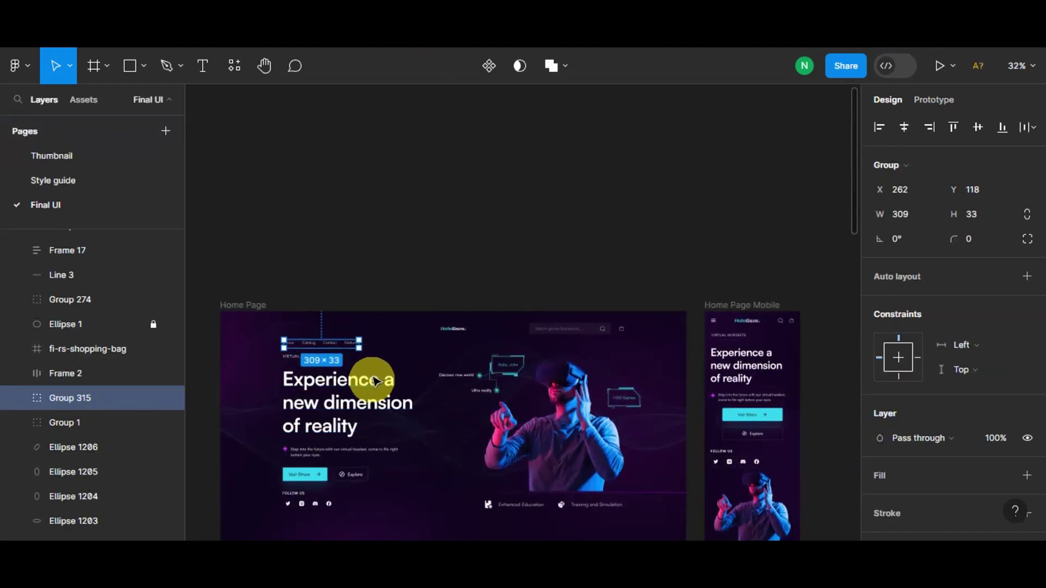
pyautogui.rightClick(339, 349)
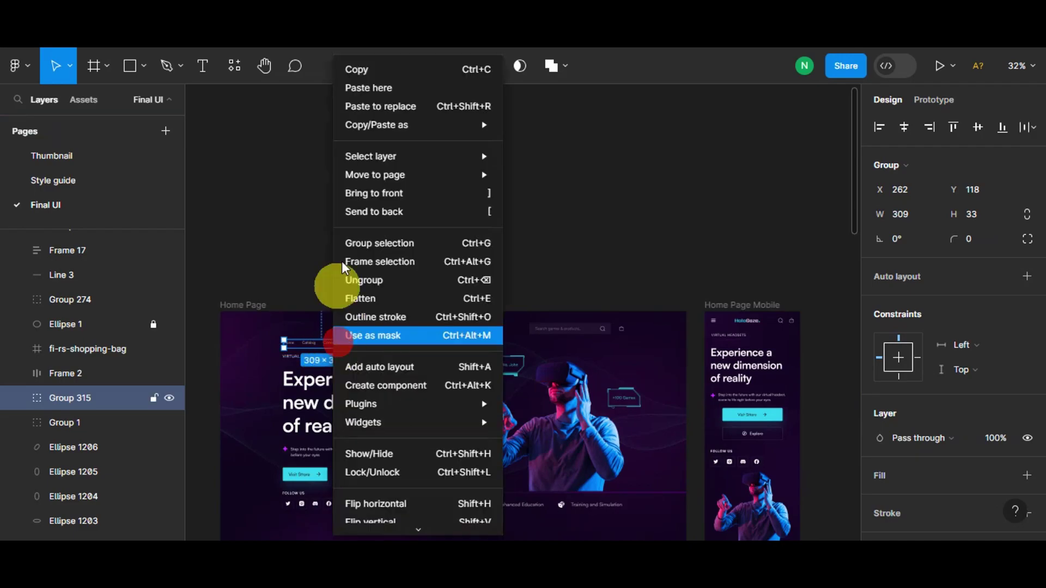
pyautogui.click(378, 69)
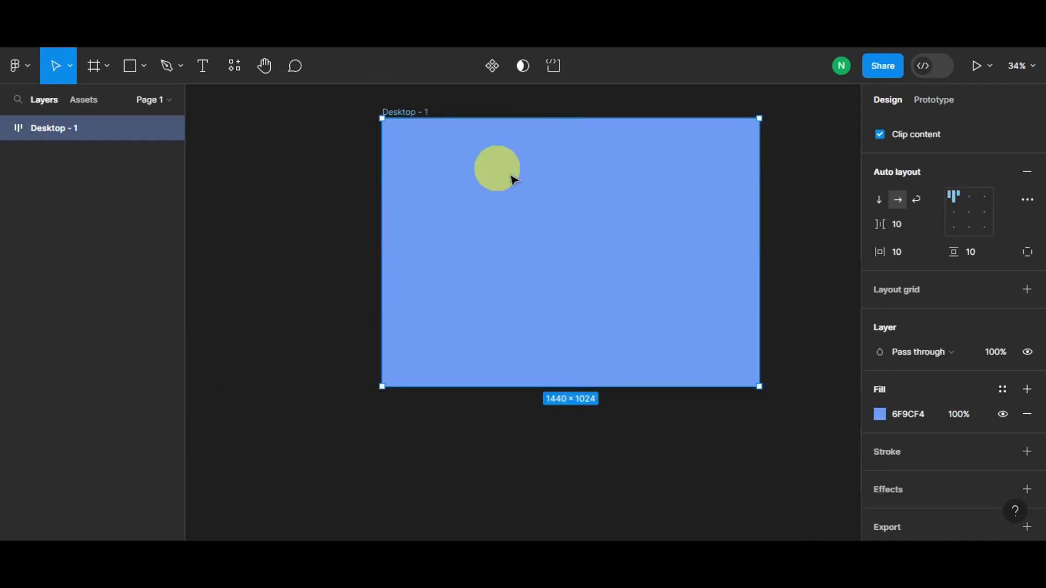
pyautogui.hotkey('ctrl', 'v')
pyautogui.click(413, 130)
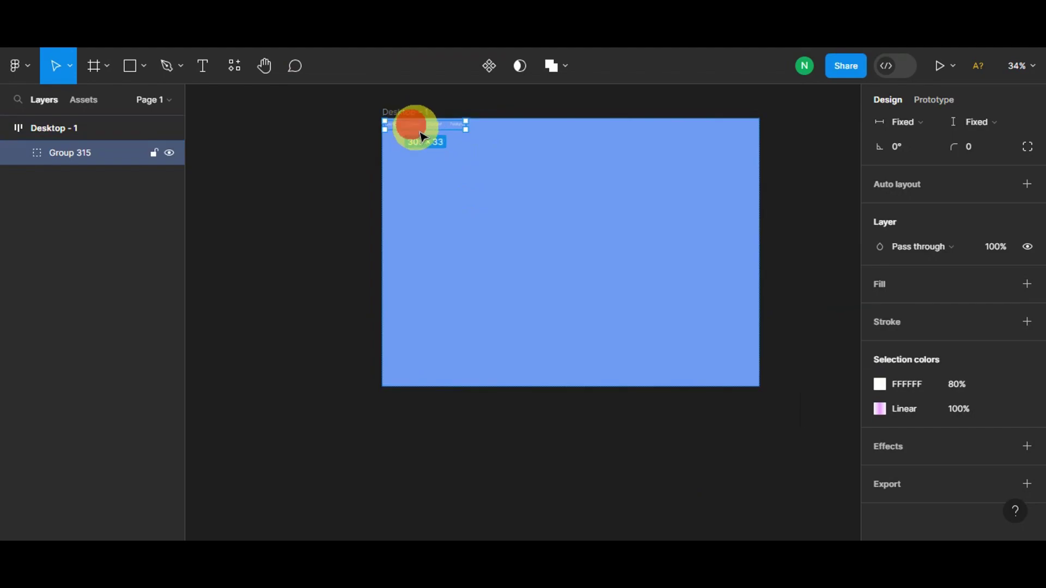
pyautogui.click(468, 126)
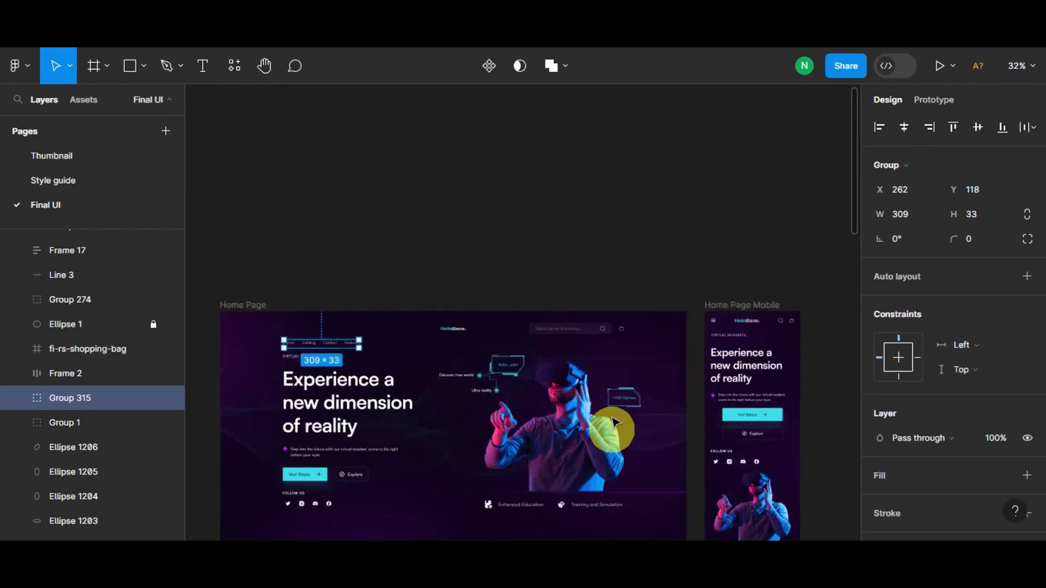
# Step: Copy the "Experience a new dimension of reality" headline into the Desktop frame and place it ahead of the navigation links
pyautogui.scroll(-1, 572, 403)
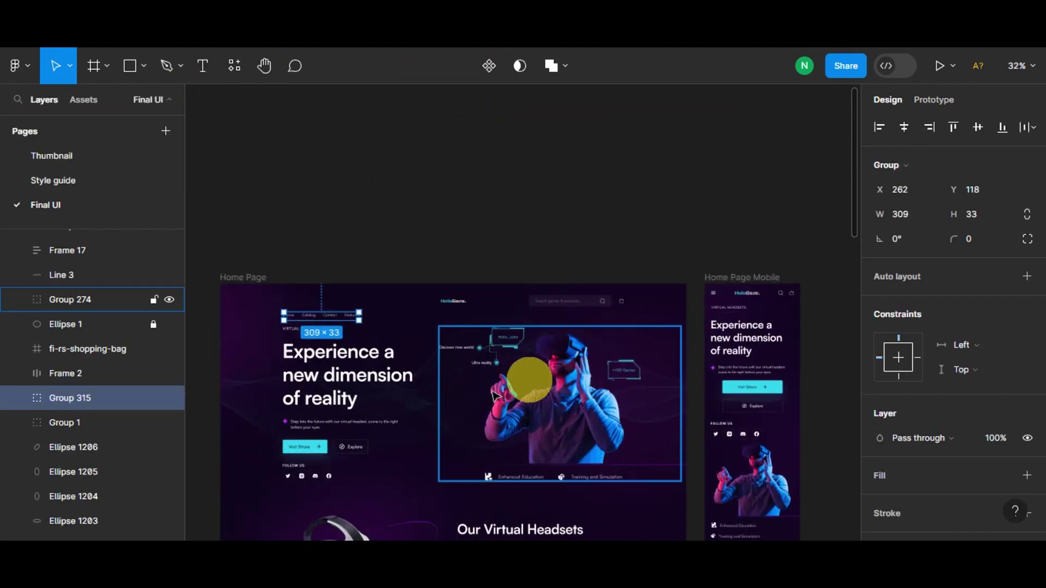
pyautogui.click(335, 382)
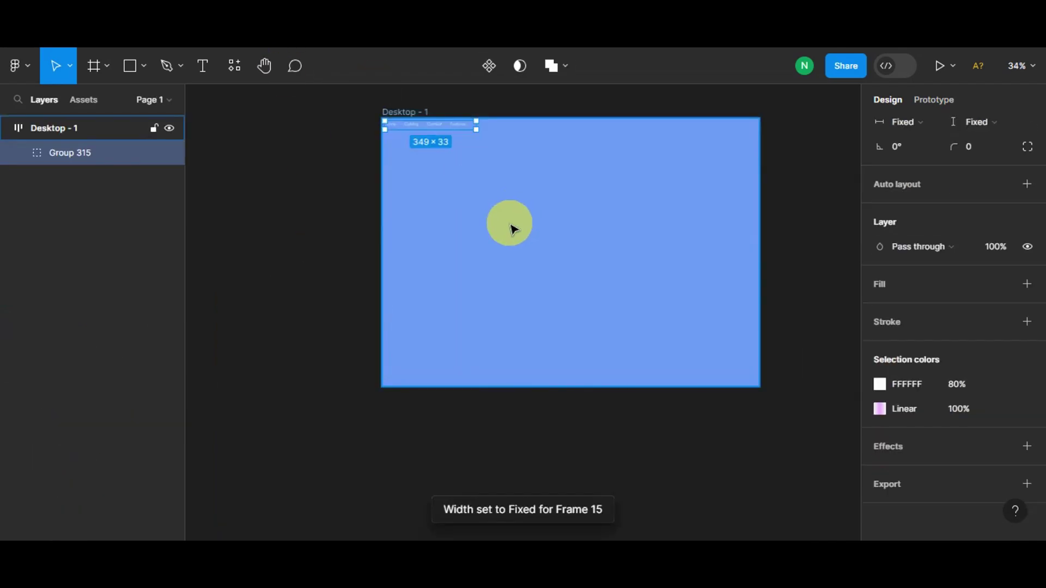
pyautogui.hotkey('ctrl', 'v')
pyautogui.moveTo(446, 158); pyautogui.dragTo(479, 204)
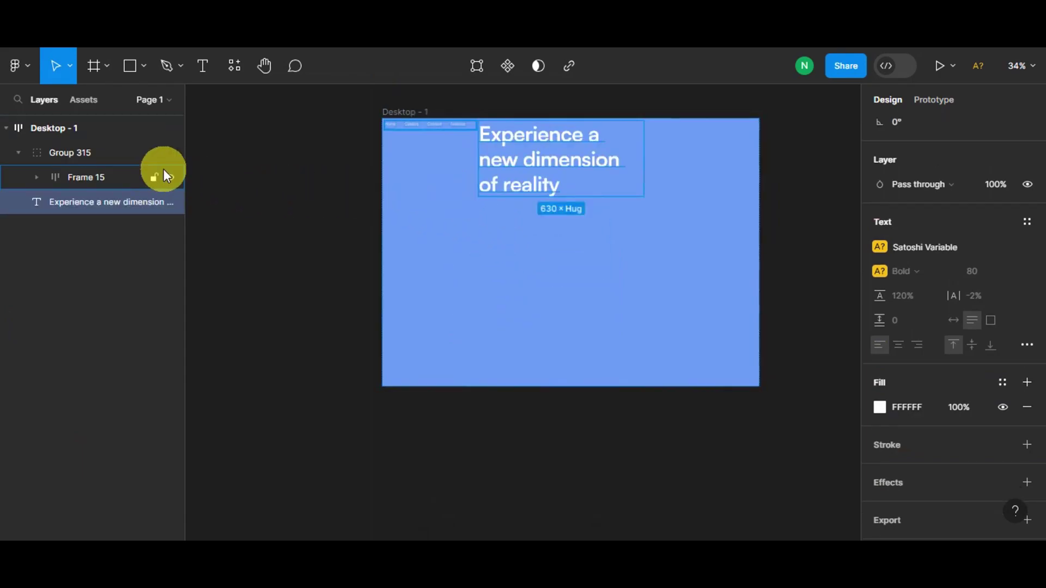
pyautogui.moveTo(544, 150); pyautogui.dragTo(506, 179)
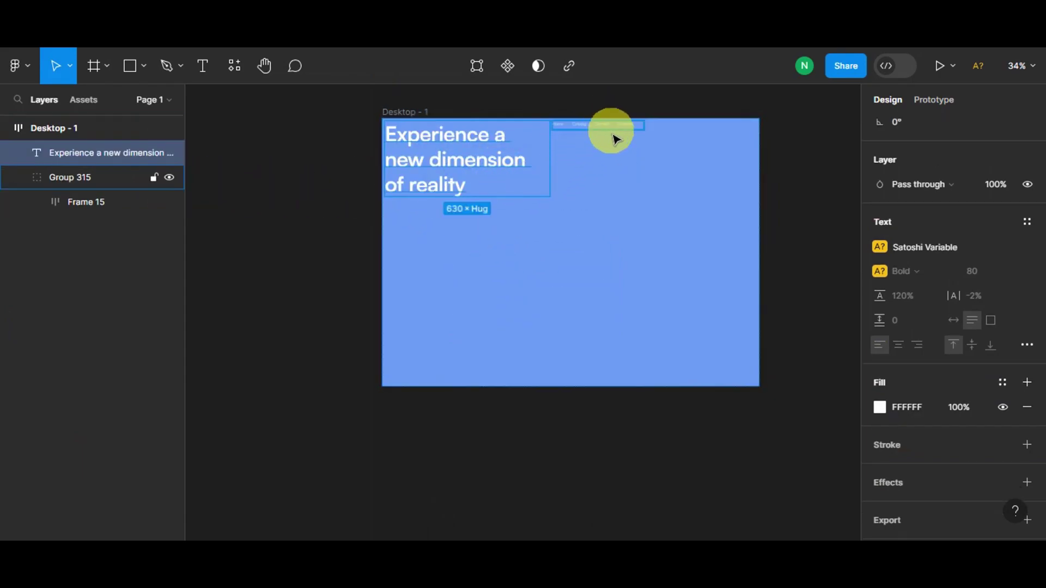
# Step: Copy the Home Page's cyan store button into the Desktop frame and place it ahead of the headline
pyautogui.click(490, 319)
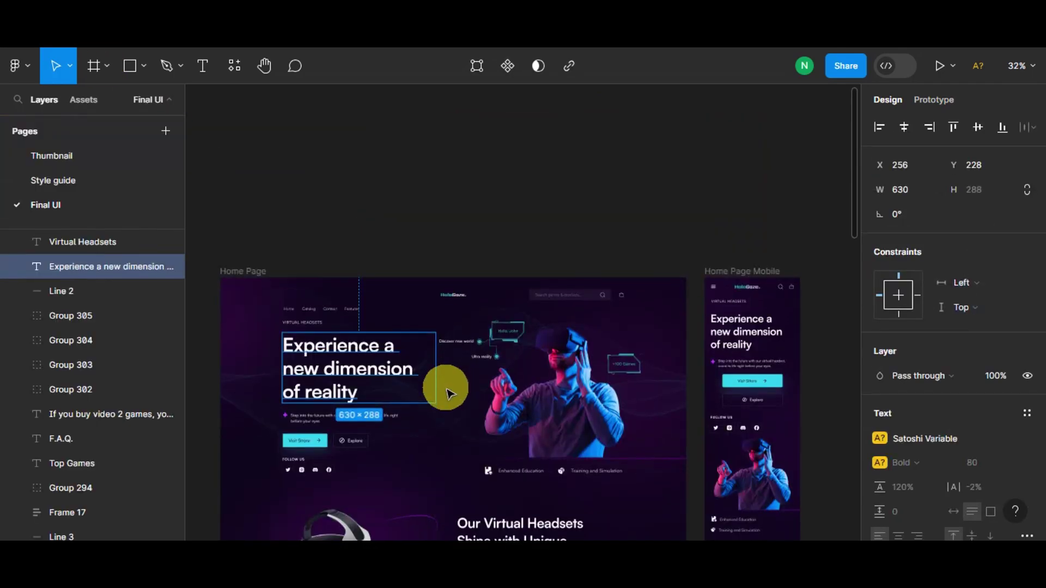
pyautogui.click(300, 447)
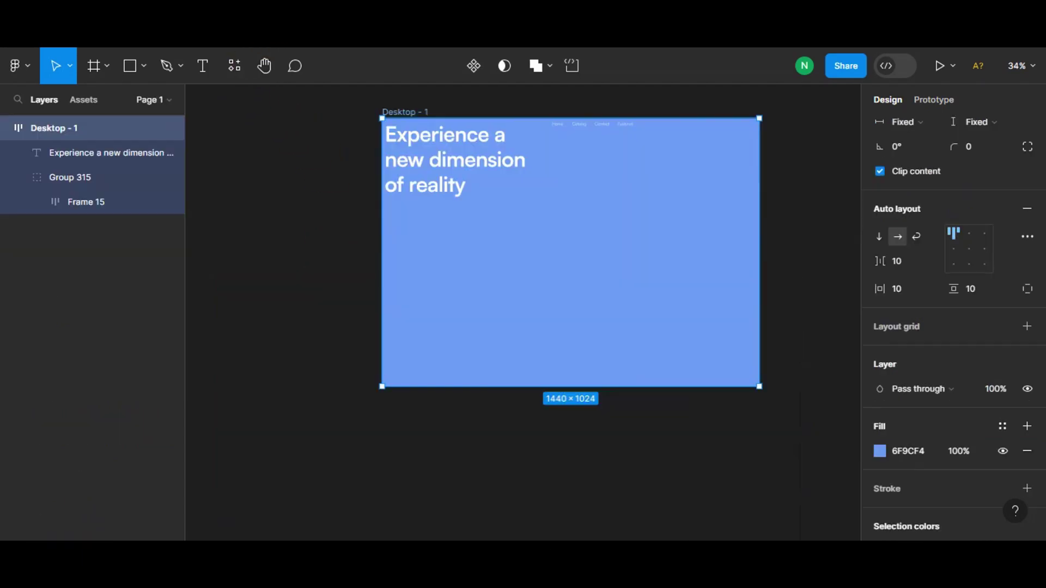
pyautogui.hotkey('ctrl', 'v')
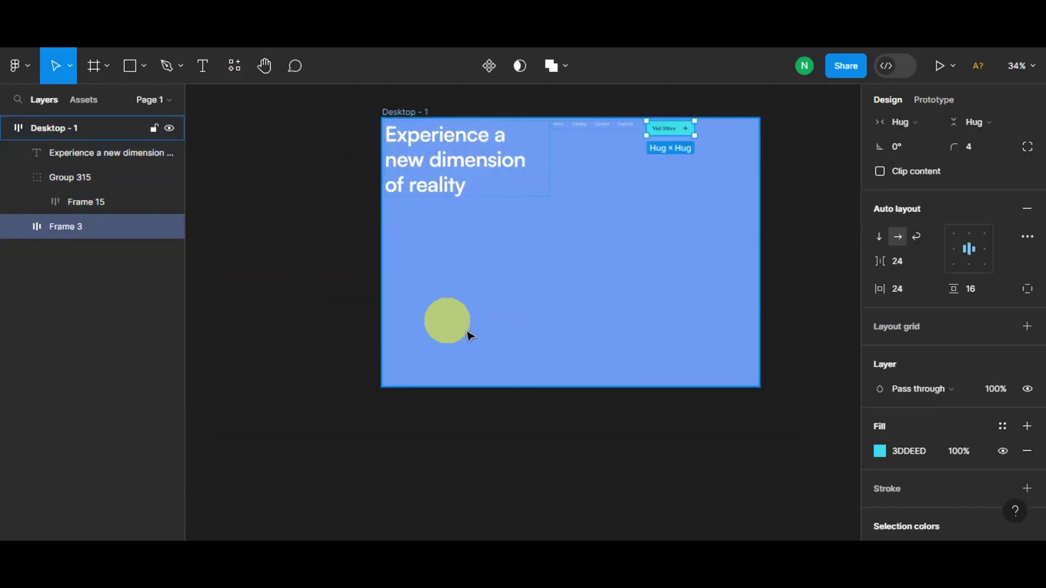
pyautogui.click(673, 129)
pyautogui.moveTo(660, 153); pyautogui.dragTo(434, 275)
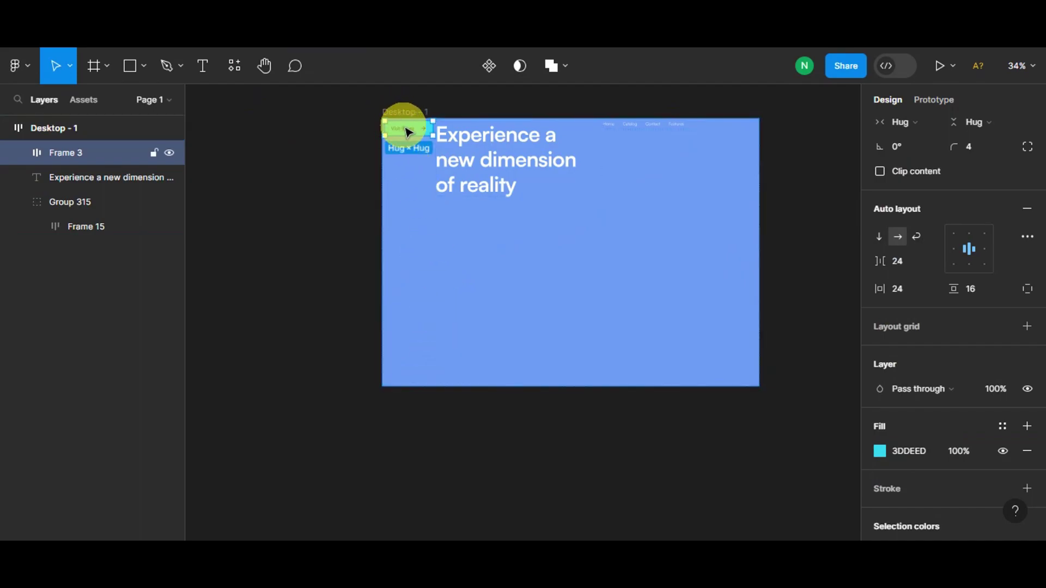
pyautogui.click(341, 390)
pyautogui.scroll(3, 341, 390)
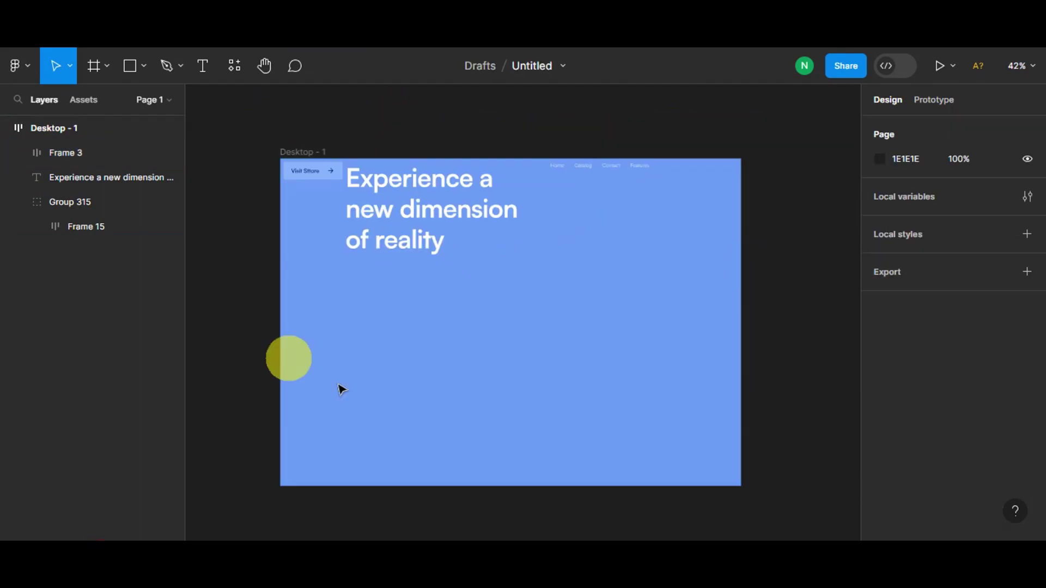
# Step: Review the available file commands, the frame size presets and the Rectangle tool
pyautogui.click(26, 64)
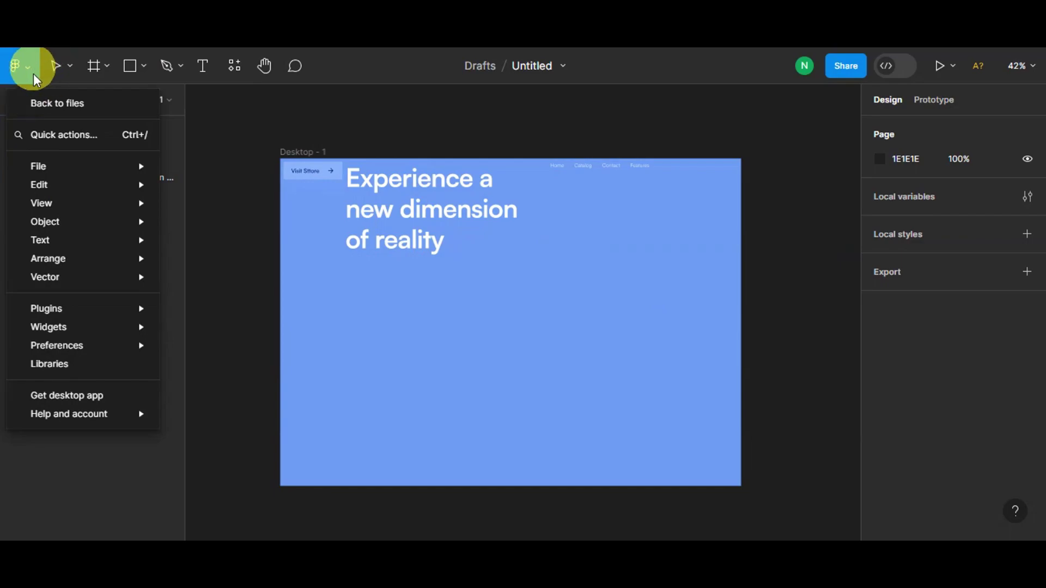
pyautogui.moveTo(51, 171)
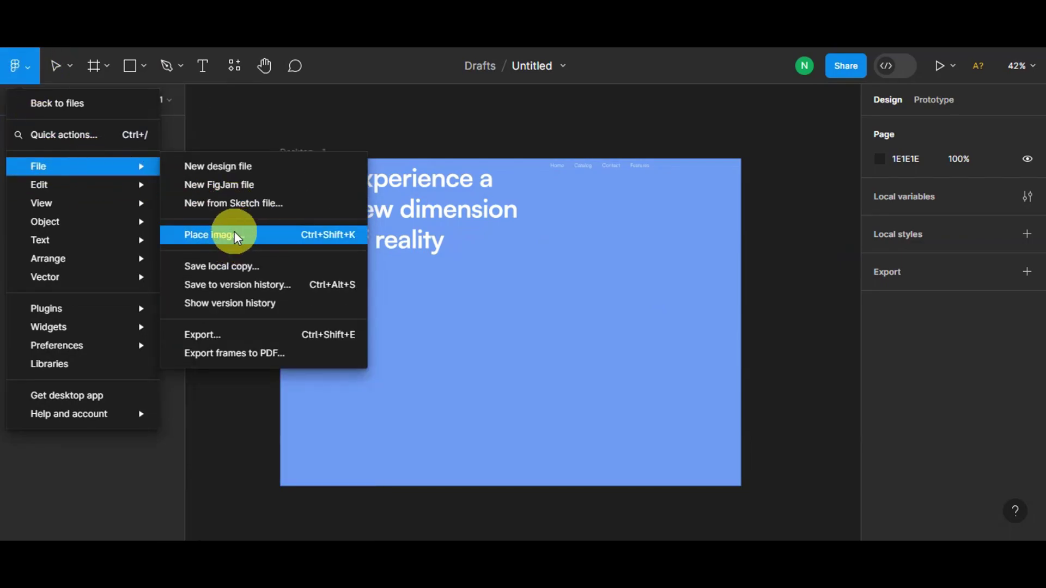
pyautogui.click(283, 119)
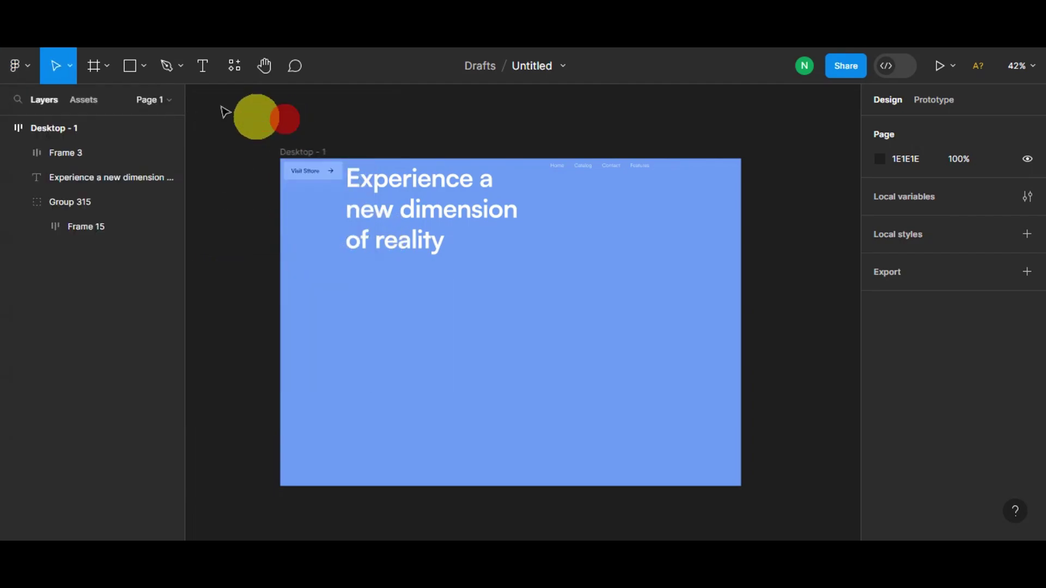
pyautogui.click(96, 62)
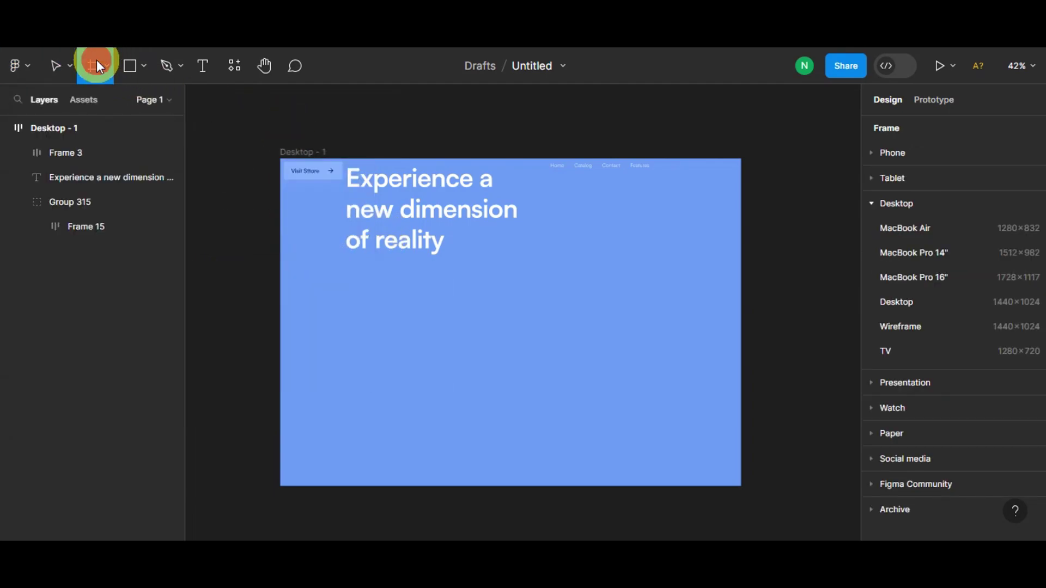
pyautogui.click(135, 62)
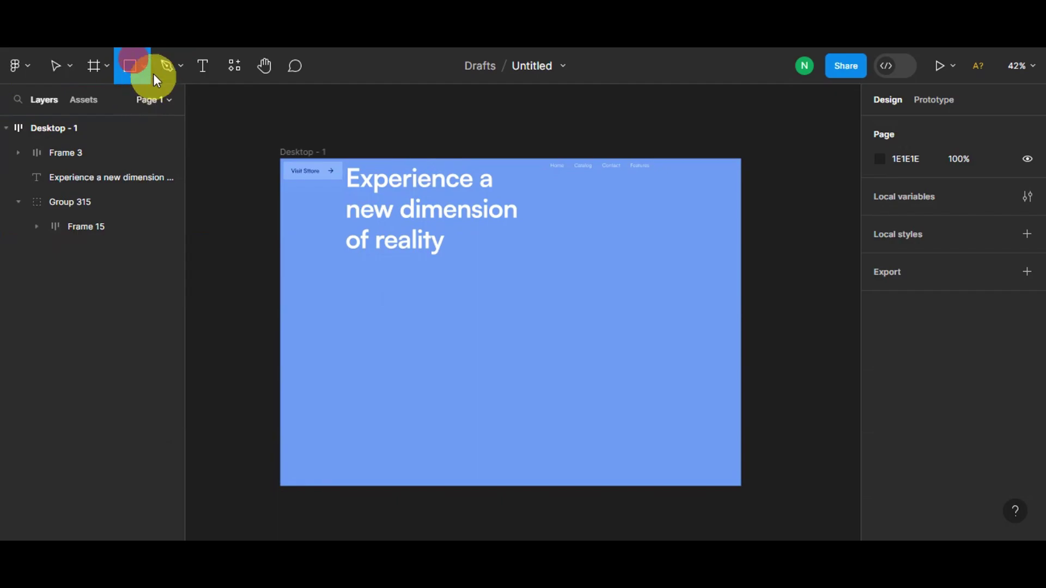
# Step: Draw a nearly vertical line about 980 long as the first item in the Desktop frame
pyautogui.click(143, 67)
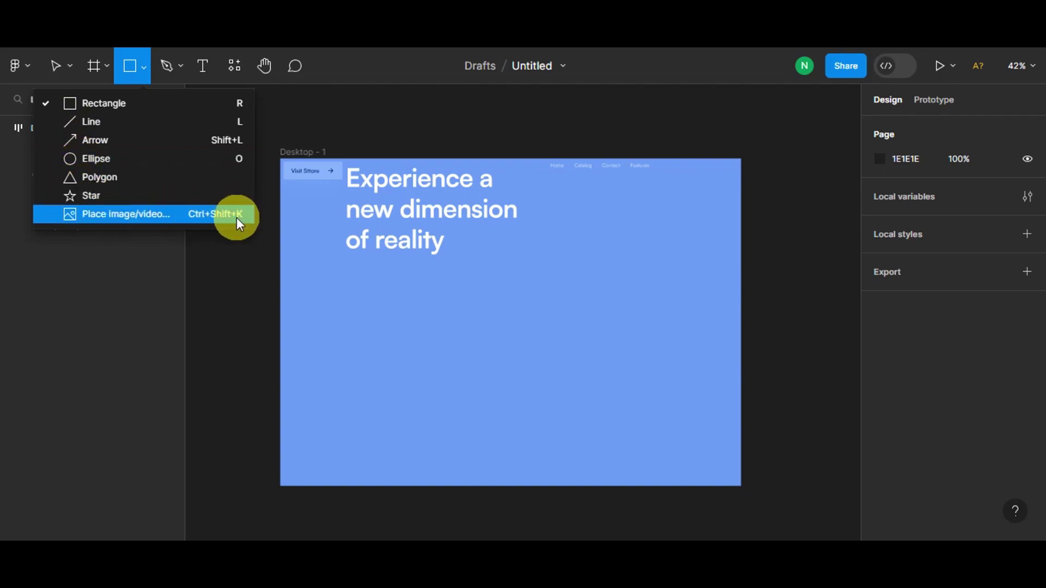
pyautogui.click(80, 121)
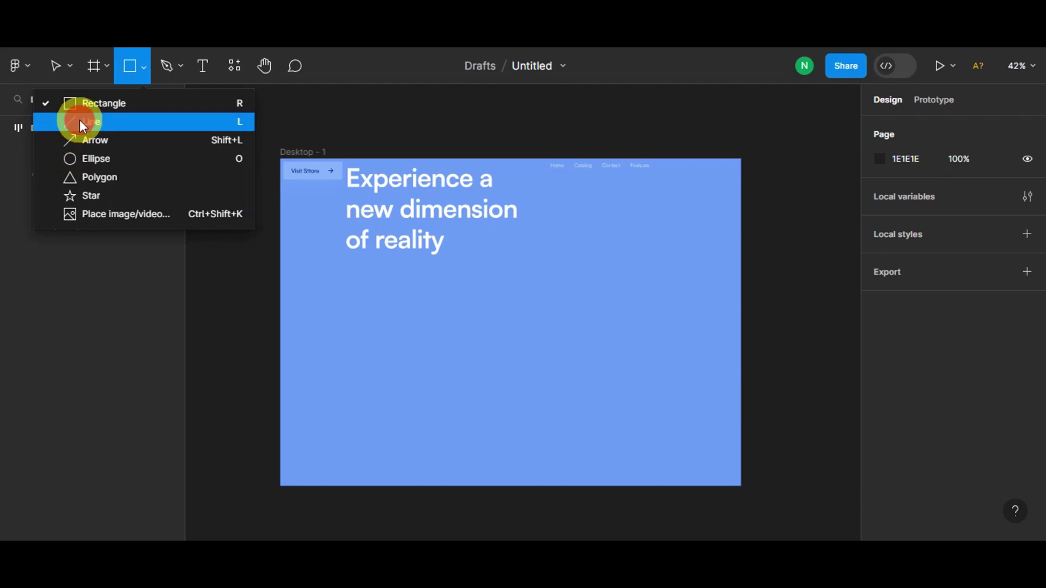
pyautogui.moveTo(311, 256); pyautogui.dragTo(310, 281)
pyautogui.moveTo(309, 325); pyautogui.dragTo(308, 341)
pyautogui.scroll(4, 403, 313)
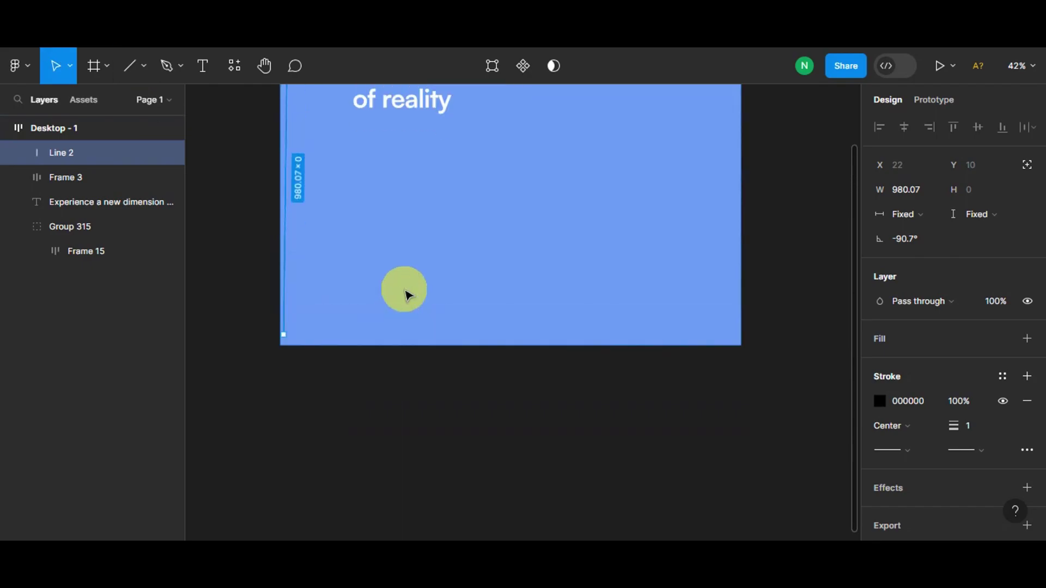
pyautogui.scroll(3, 407, 292)
pyautogui.click(535, 327)
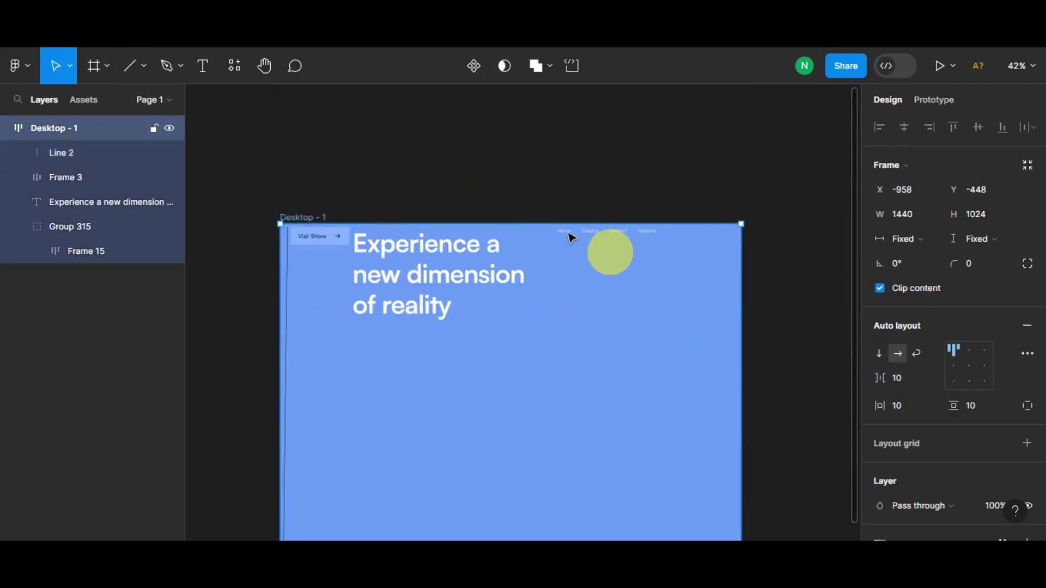
# Step: Draw an ellipse about 144 by 141 between the store button and the headline in the Desktop frame
pyautogui.click(137, 67)
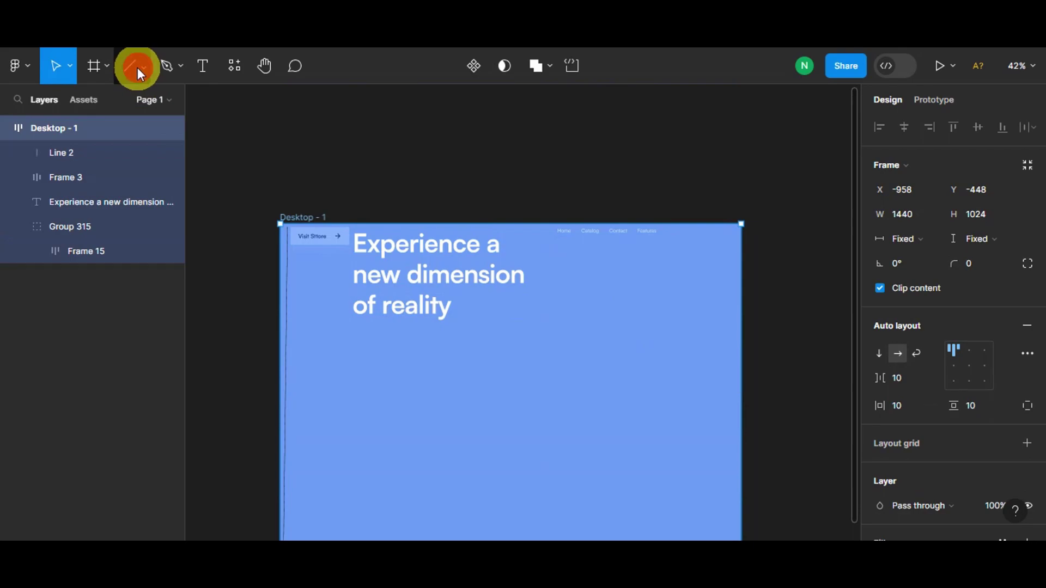
pyautogui.click(117, 158)
pyautogui.scroll(-1, 539, 206)
pyautogui.moveTo(391, 358); pyautogui.dragTo(439, 408)
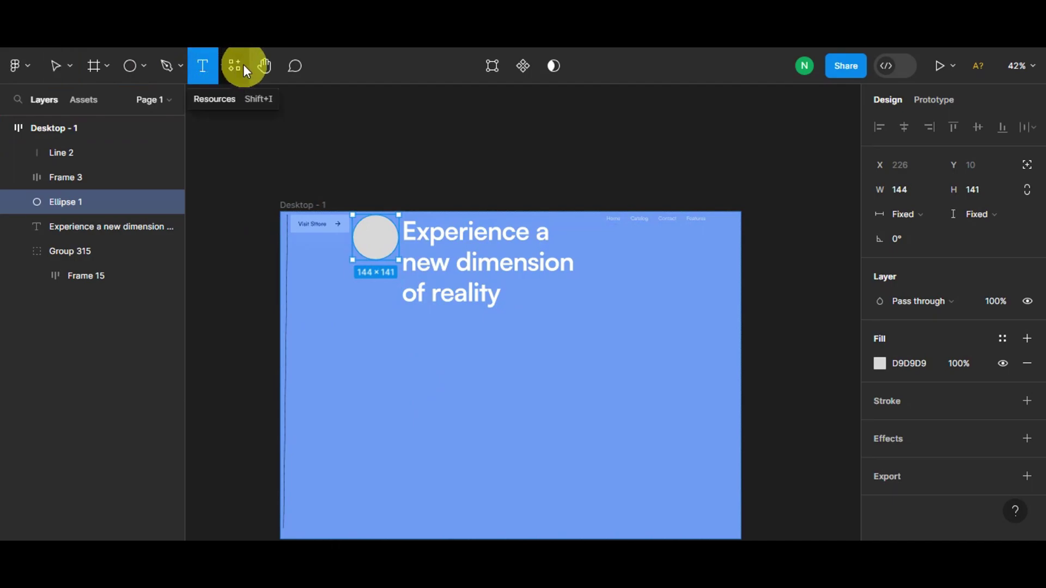
pyautogui.moveTo(510, 269); pyautogui.dragTo(465, 199)
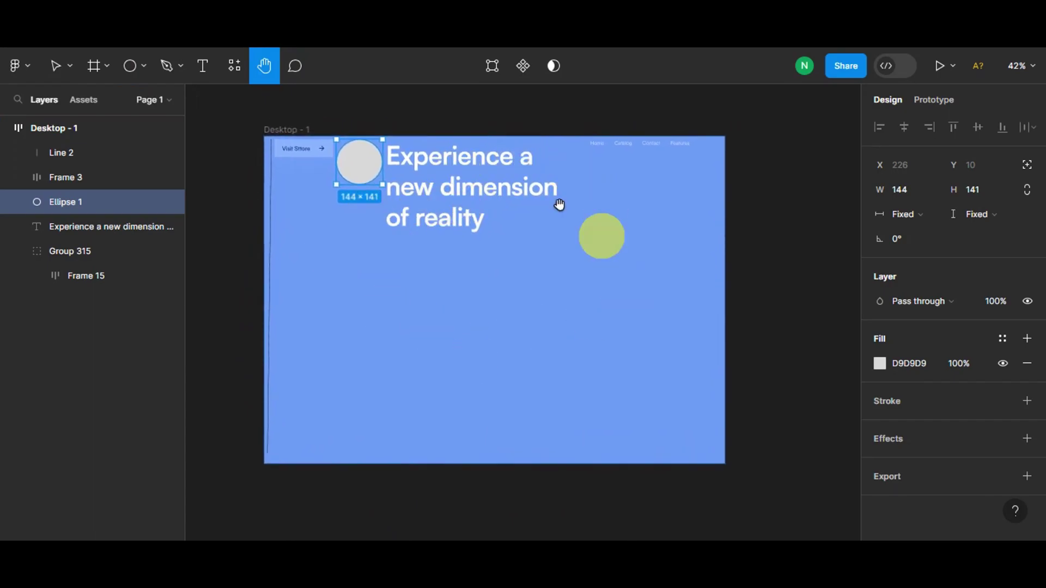
# Step: Switch to the Final UI page and examine the Home Page's hero section, including its navigation links, social icons and search field
pyautogui.click(48, 71)
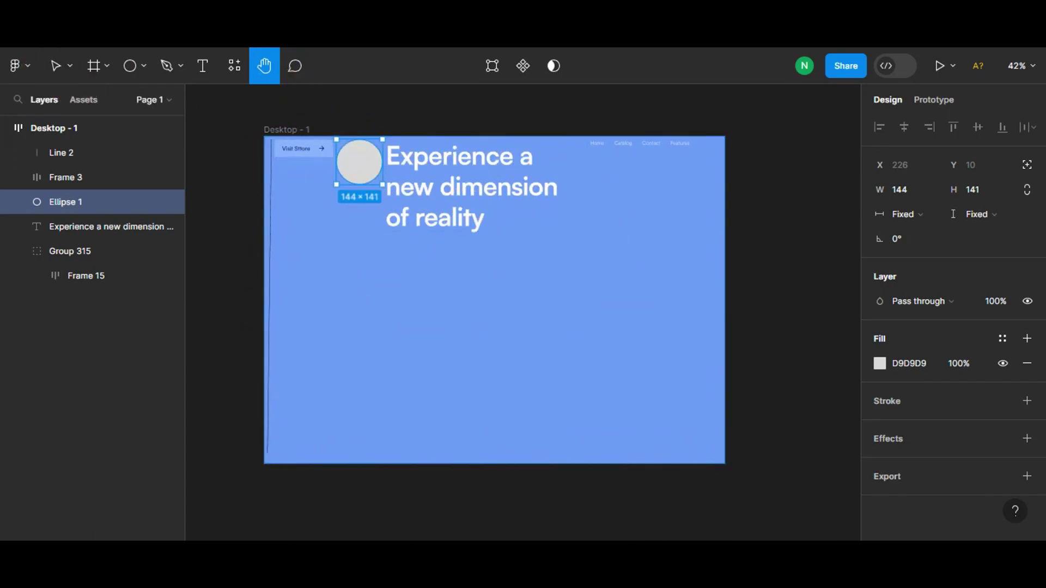
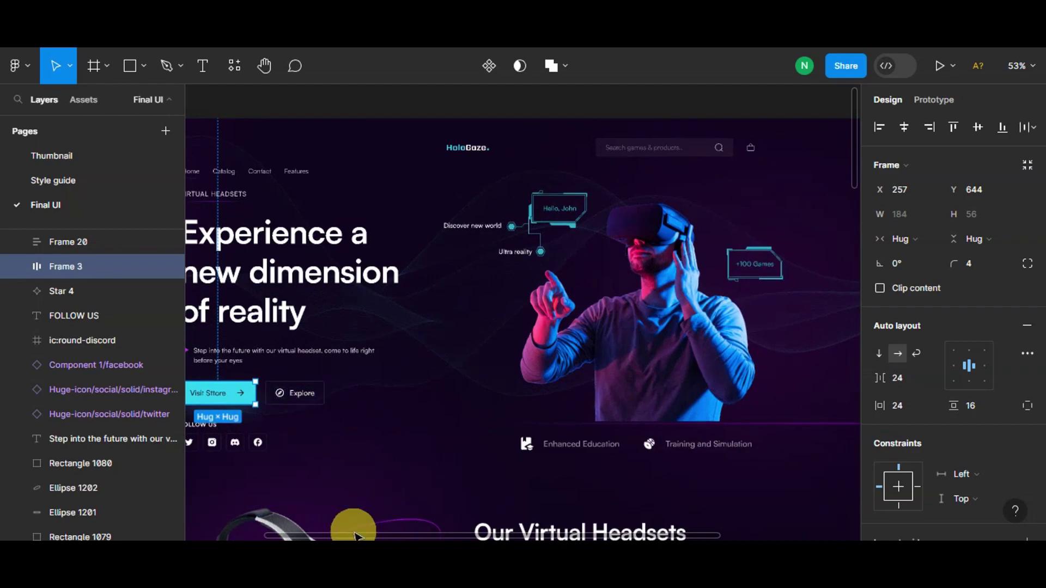
pyautogui.hscroll(-3, 327, 523)
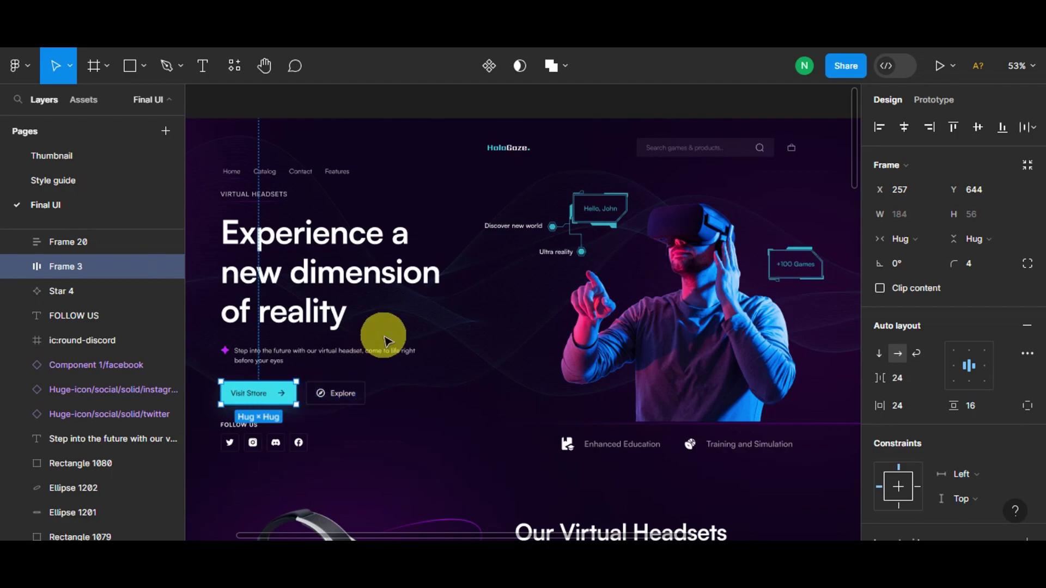
pyautogui.scroll(-2, 370, 334)
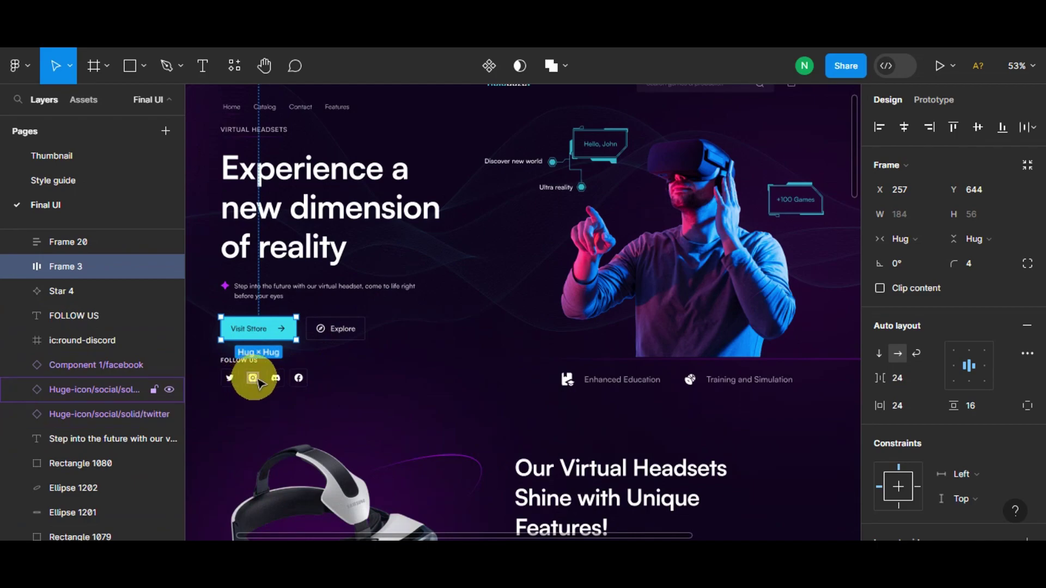
pyautogui.scroll(2, 729, 303)
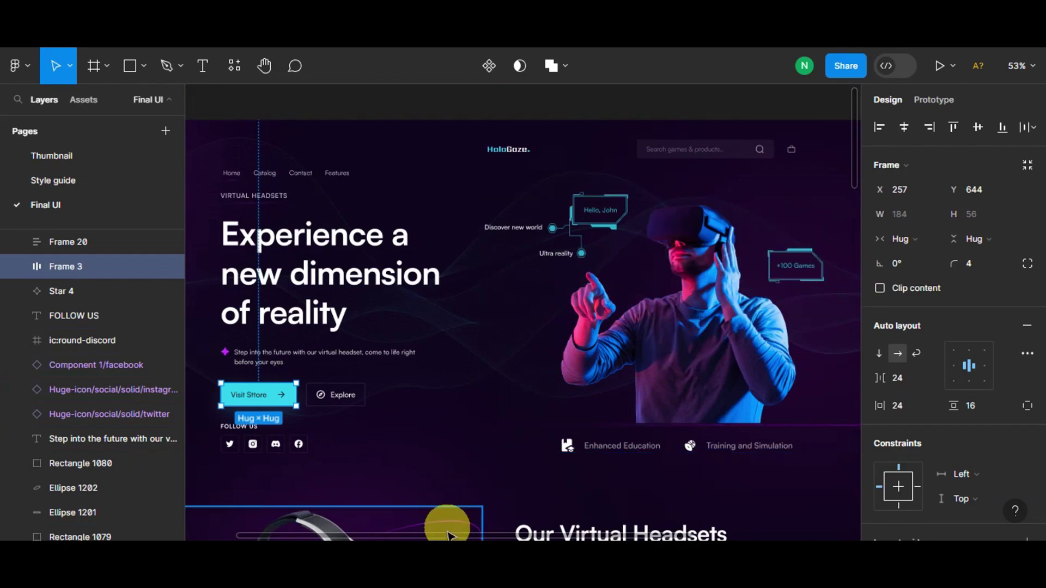
pyautogui.hscroll(3, 445, 538)
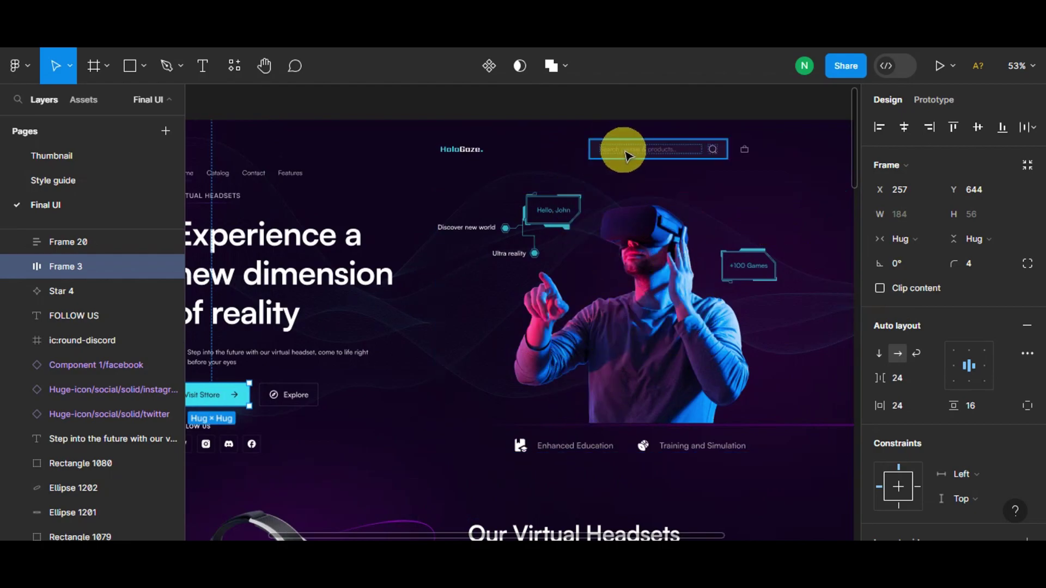
pyautogui.scroll(-5, 334, 309)
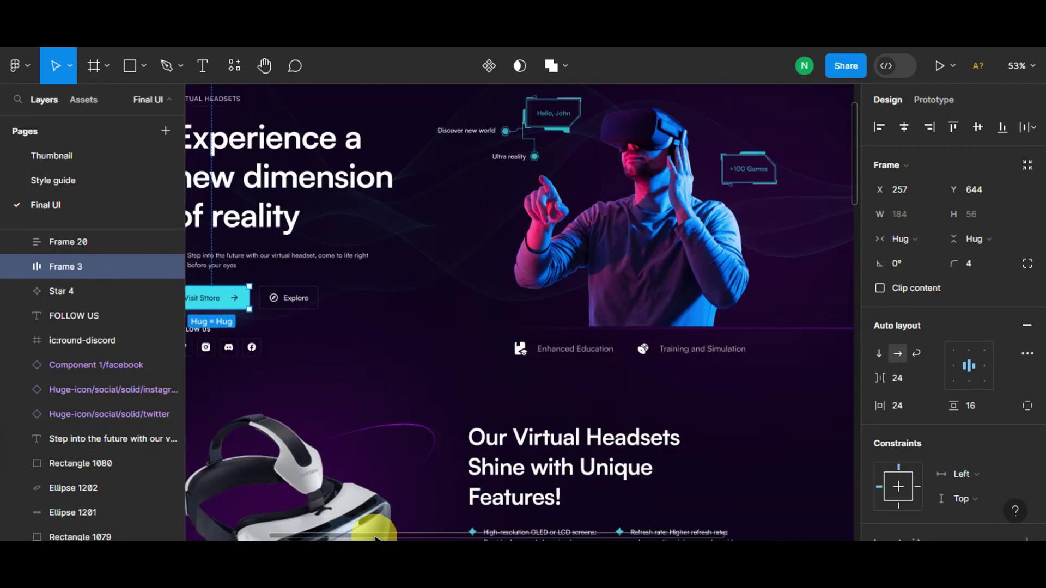
pyautogui.hscroll(-3, 327, 531)
pyautogui.scroll(-3, 414, 218)
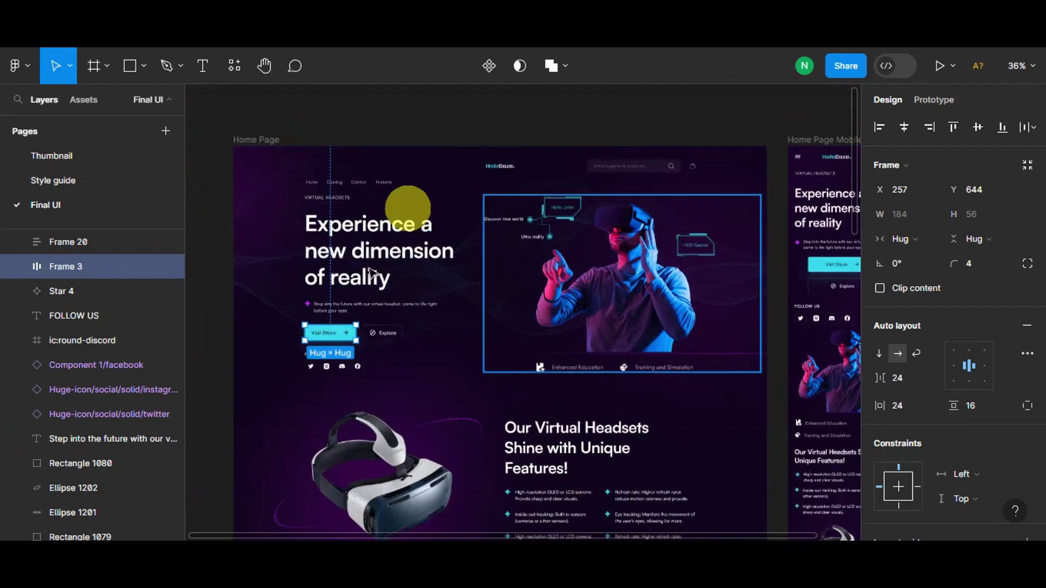
# Step: Examine the Home Page's virtual headset features and the Gaming Creator section with its social post card
pyautogui.scroll(-5, 595, 312)
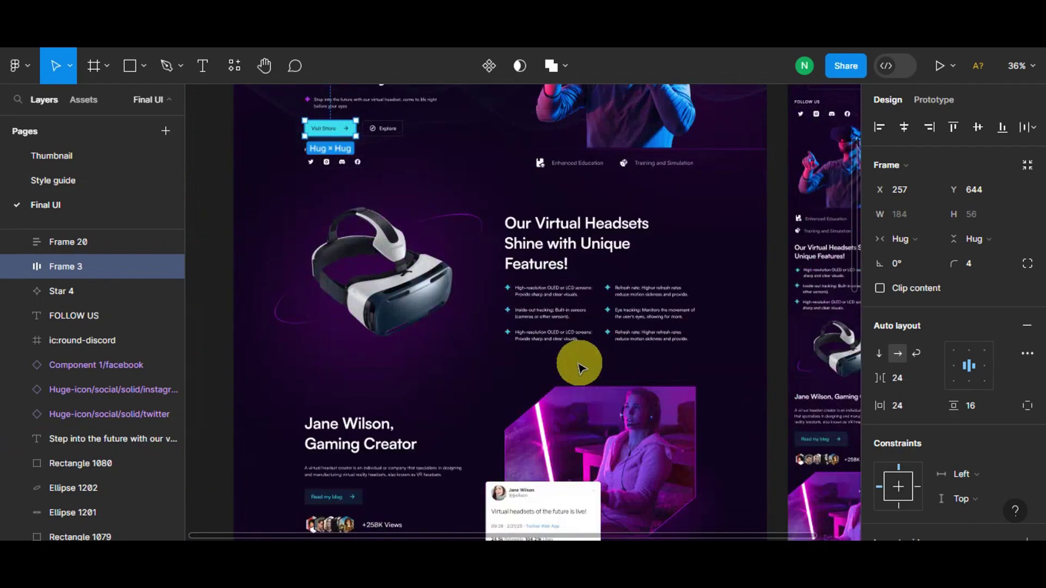
pyautogui.scroll(-1, 579, 362)
pyautogui.scroll(2, 596, 376)
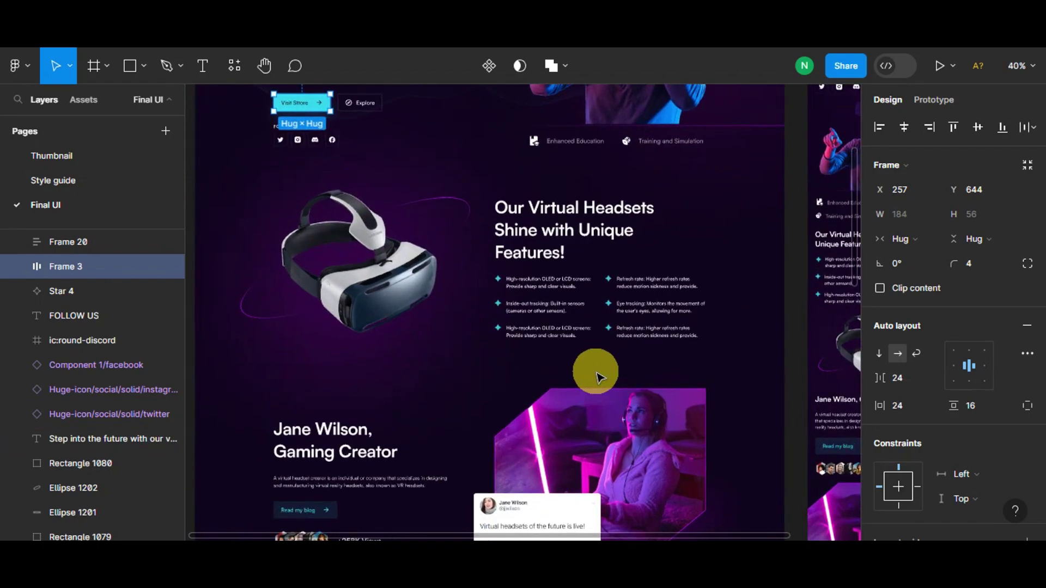
pyautogui.scroll(2, 597, 375)
pyautogui.scroll(-1, 612, 305)
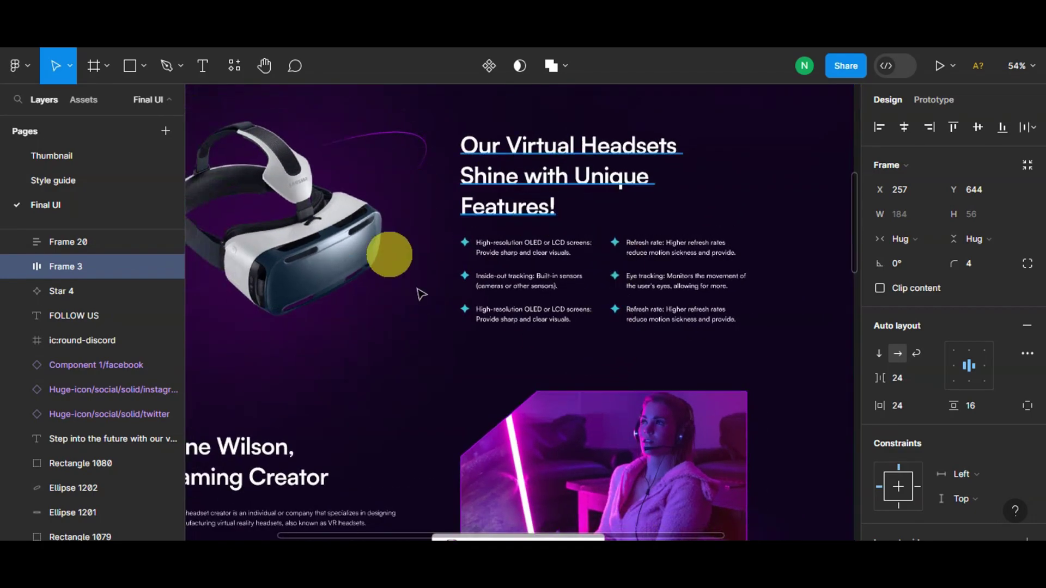
pyautogui.scroll(-2, 422, 278)
pyautogui.scroll(-3, 408, 378)
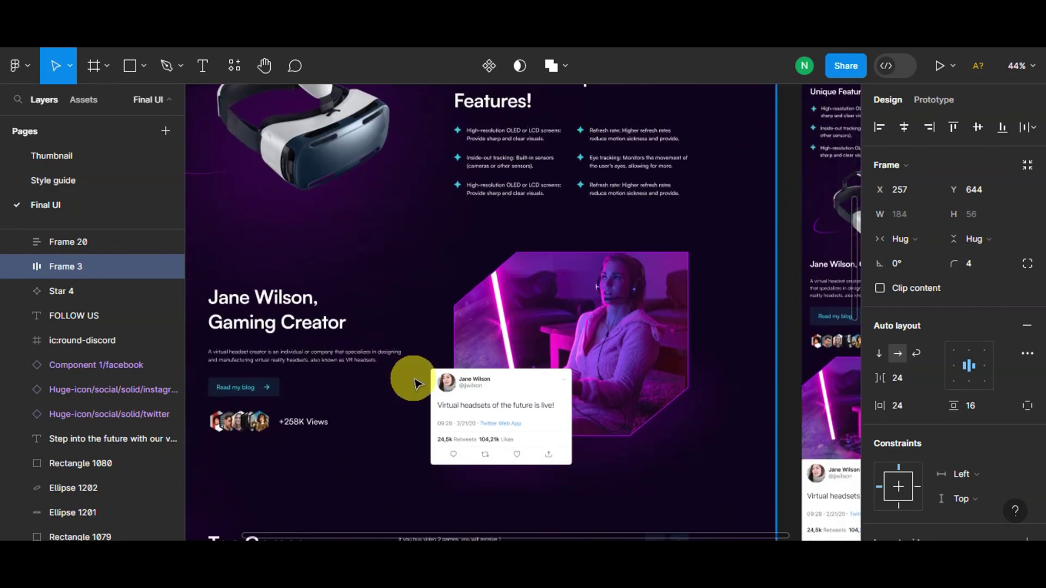
pyautogui.scroll(1, 421, 532)
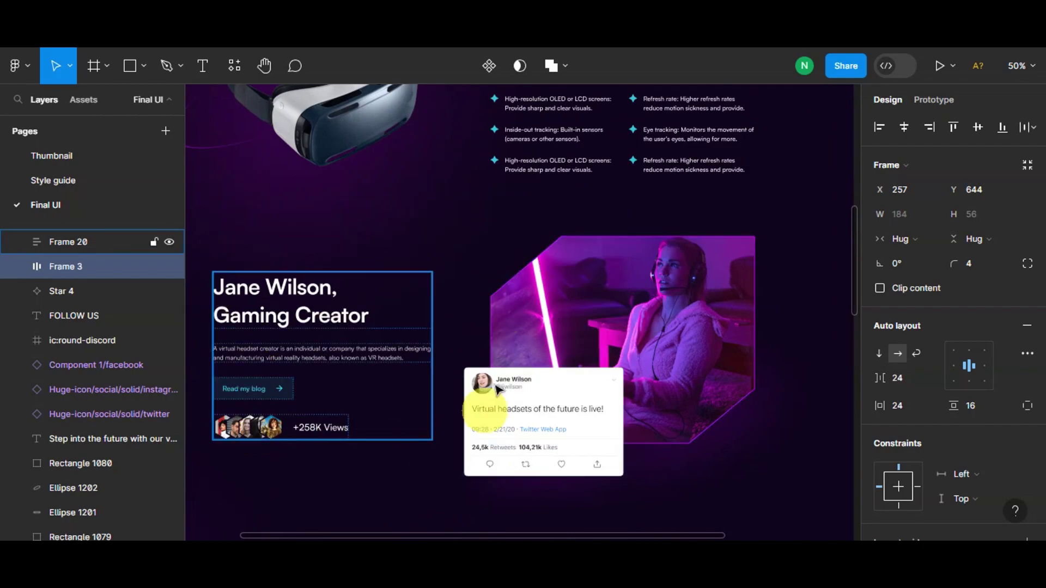
pyautogui.scroll(-3, 460, 468)
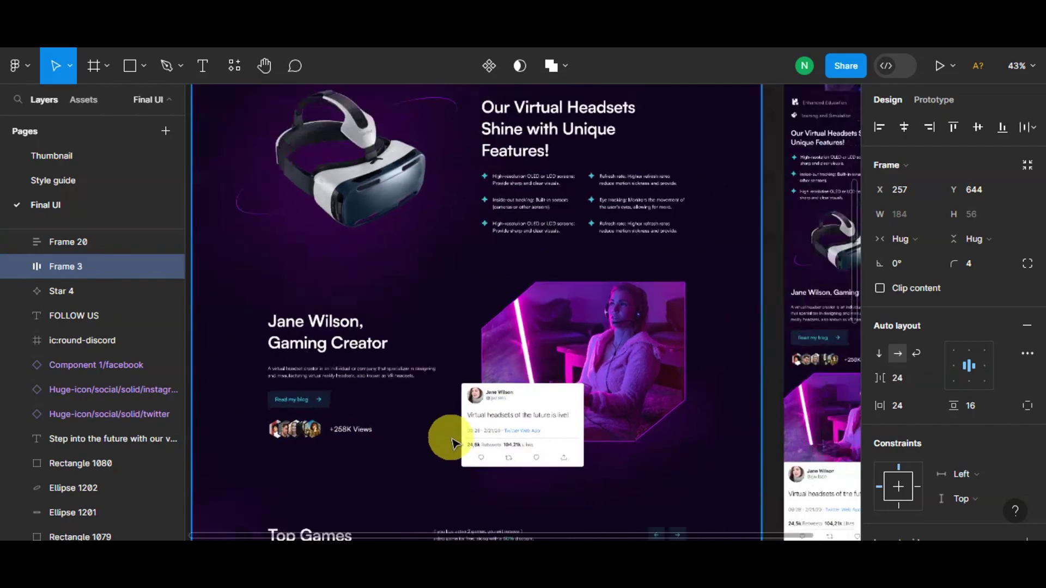
pyautogui.scroll(-2, 439, 463)
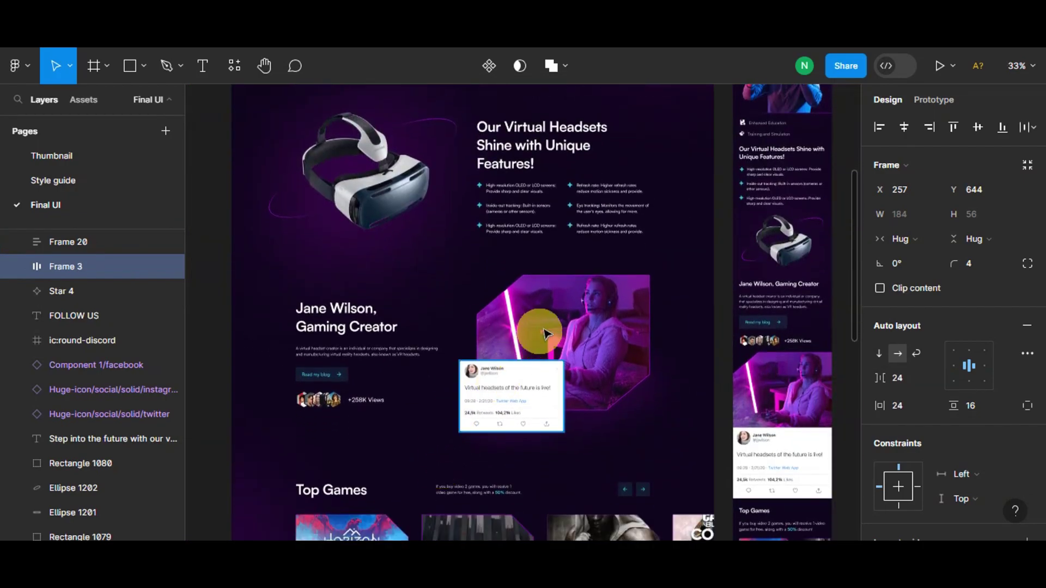
# Step: Review the Home Page's Top Games, F.A.Q. and footer sections, and return to the Desktop frame on Page 1
pyautogui.scroll(-7, 561, 321)
pyautogui.scroll(1, 562, 324)
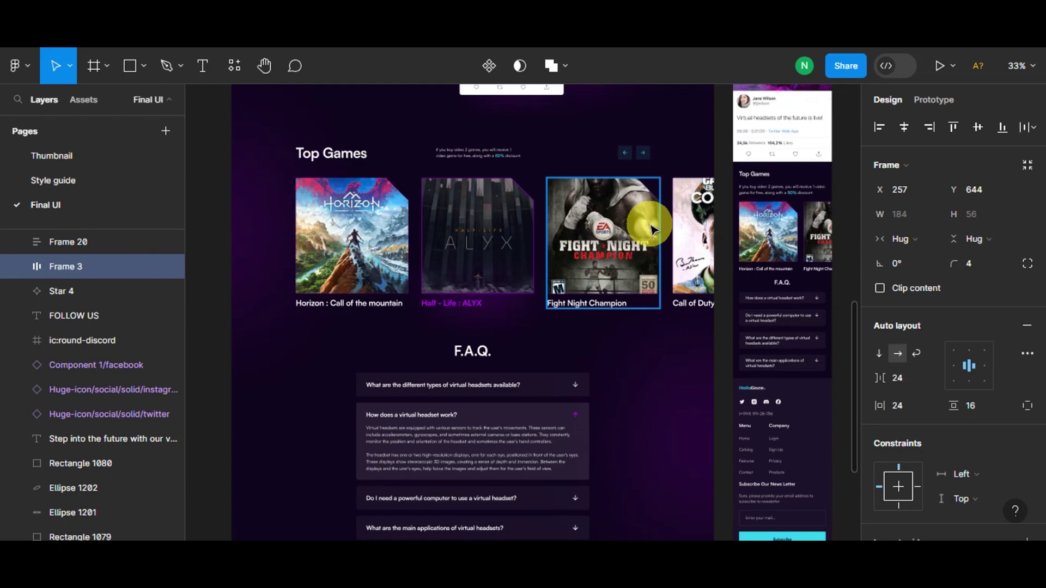
pyautogui.scroll(-7, 532, 268)
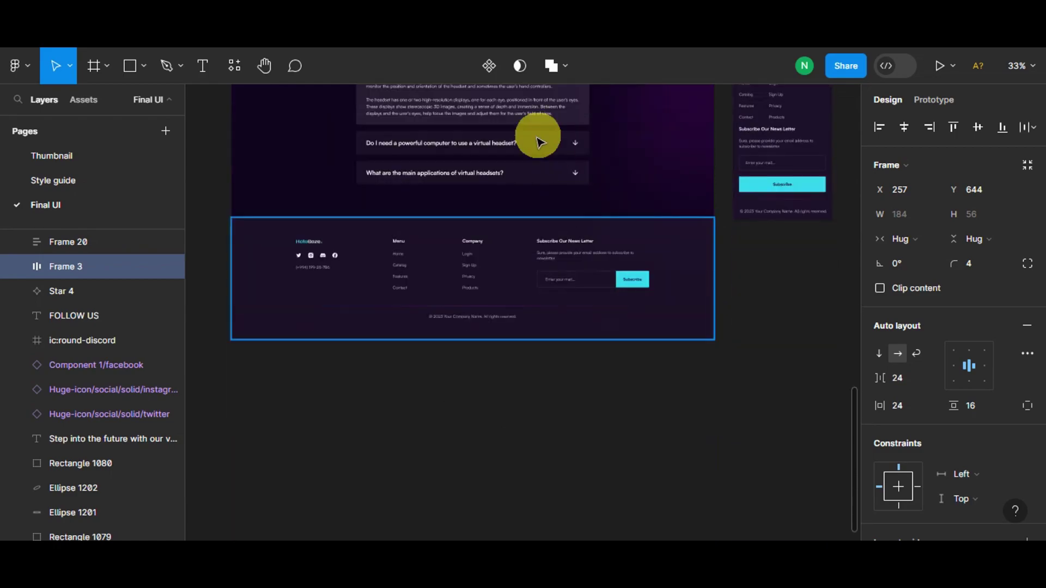
pyautogui.scroll(3, 532, 140)
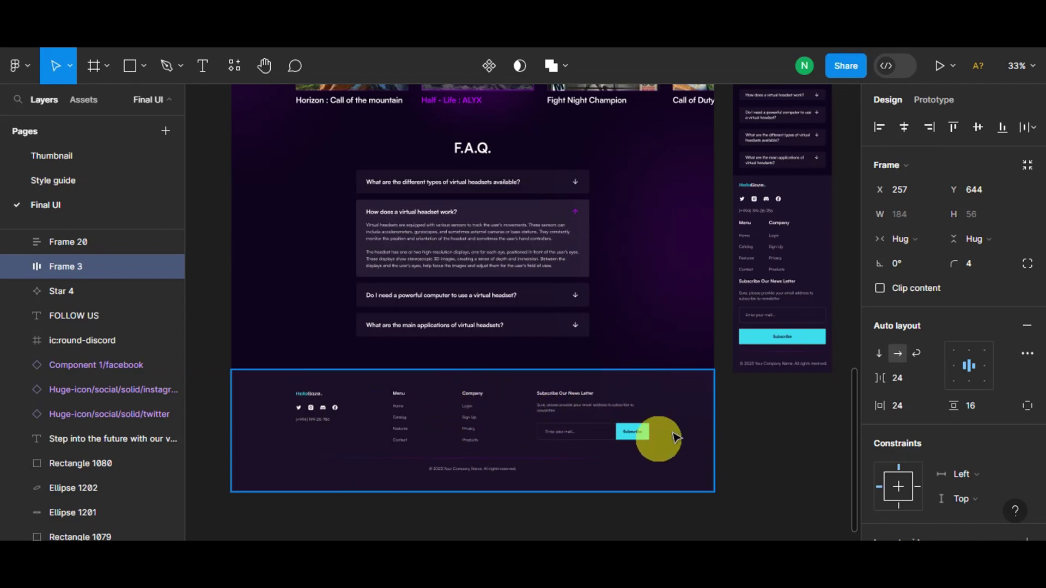
pyautogui.scroll(3, 655, 475)
pyautogui.scroll(7, 656, 475)
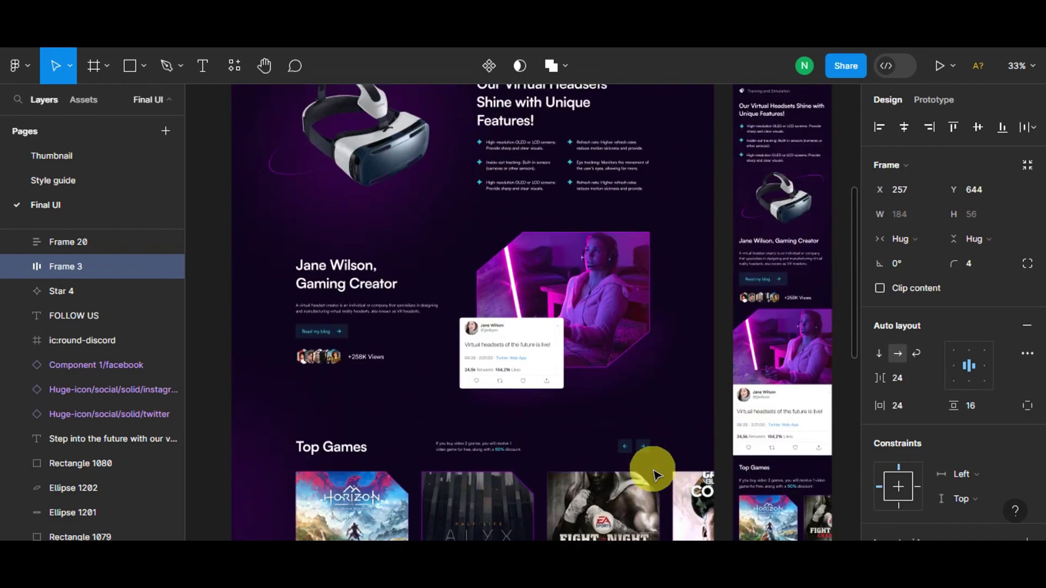
pyautogui.scroll(3, 531, 385)
pyautogui.scroll(4, 540, 360)
pyautogui.scroll(-18, 553, 332)
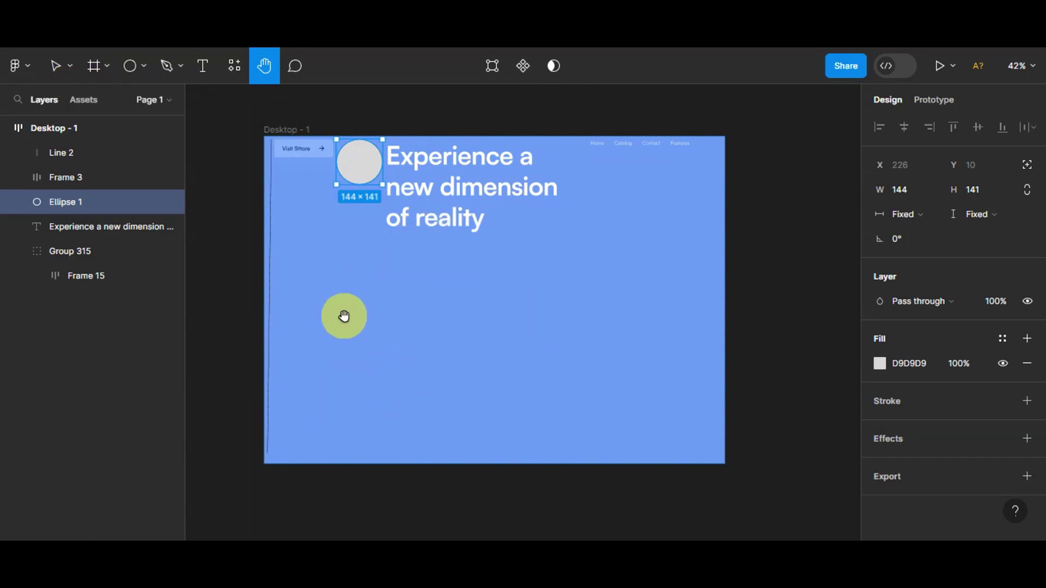
pyautogui.scroll(-2, 344, 316)
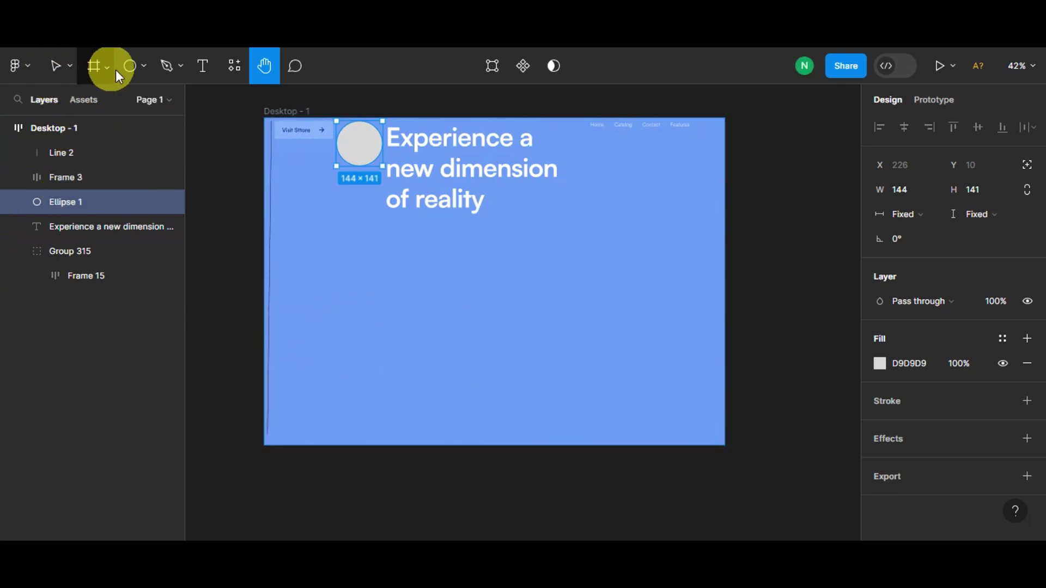